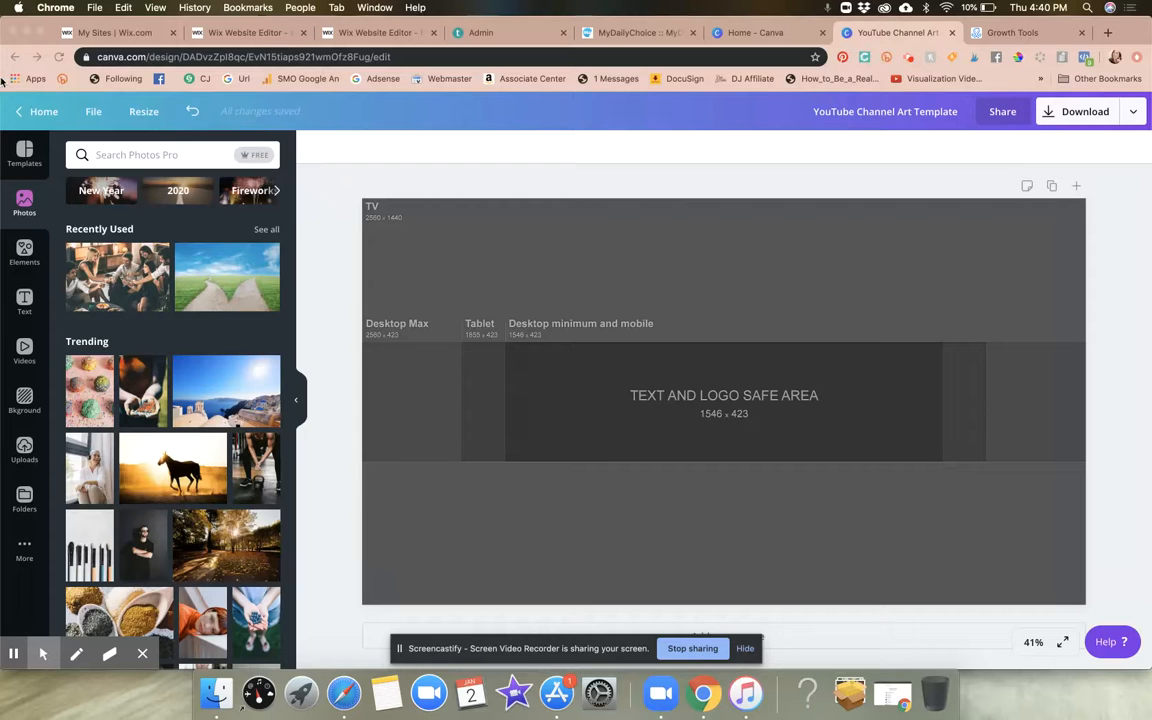
Switch to the Wix editor, close the dashboard and view the blog page with the channel art post.
{"action": "left_click", "coordinate": [241, 40]}
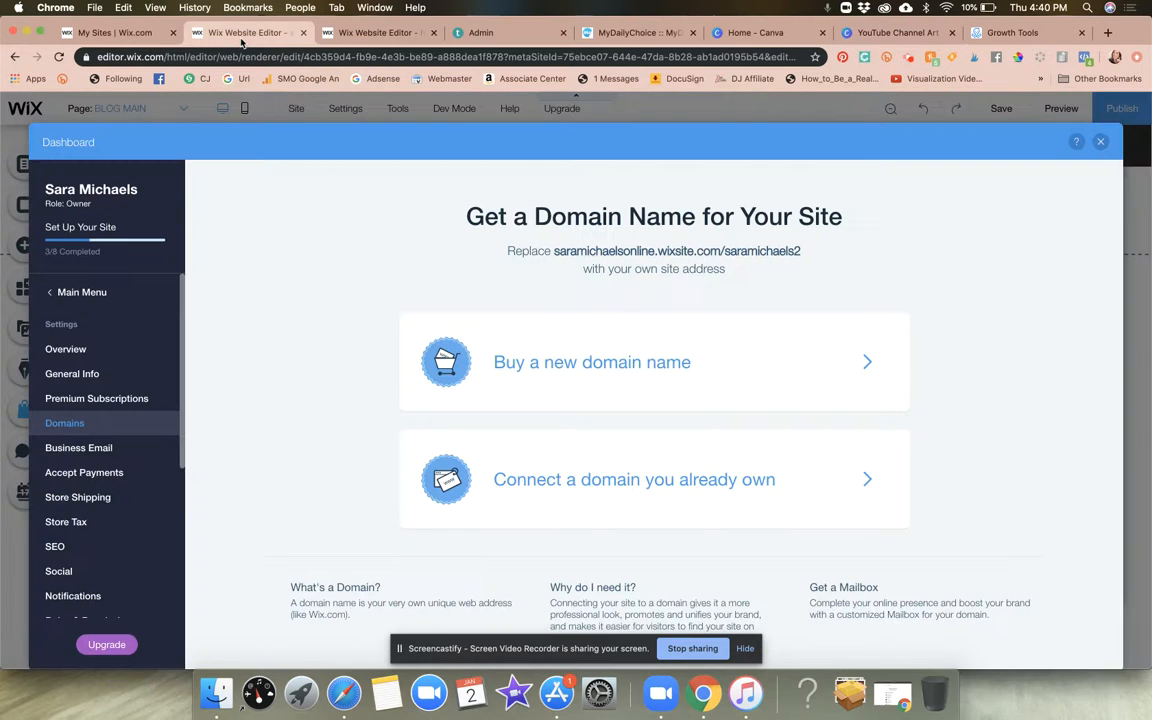
{"action": "left_click", "coordinate": [1100, 142]}
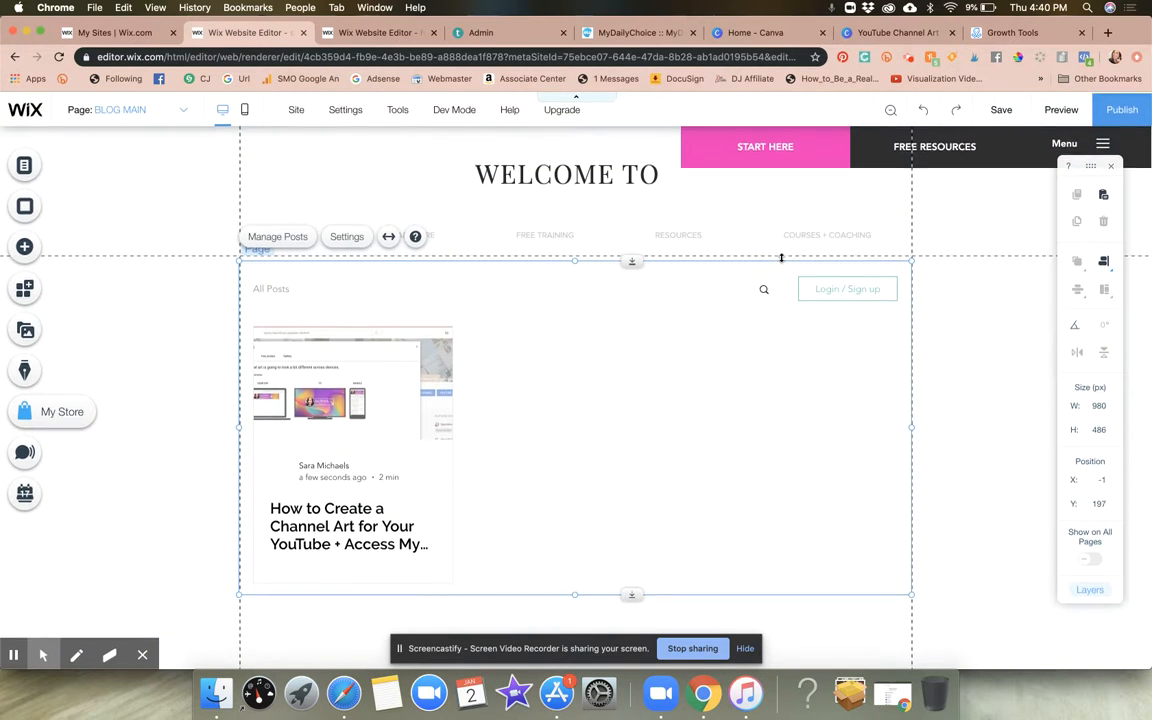
{"action": "scroll", "coordinate": [963, 536], "scroll_direction": "down", "scroll_amount": 4}
{"action": "scroll", "coordinate": [963, 536], "scroll_direction": "down", "scroll_amount": 3}
{"action": "scroll", "coordinate": [963, 536], "scroll_direction": "up", "scroll_amount": 6}
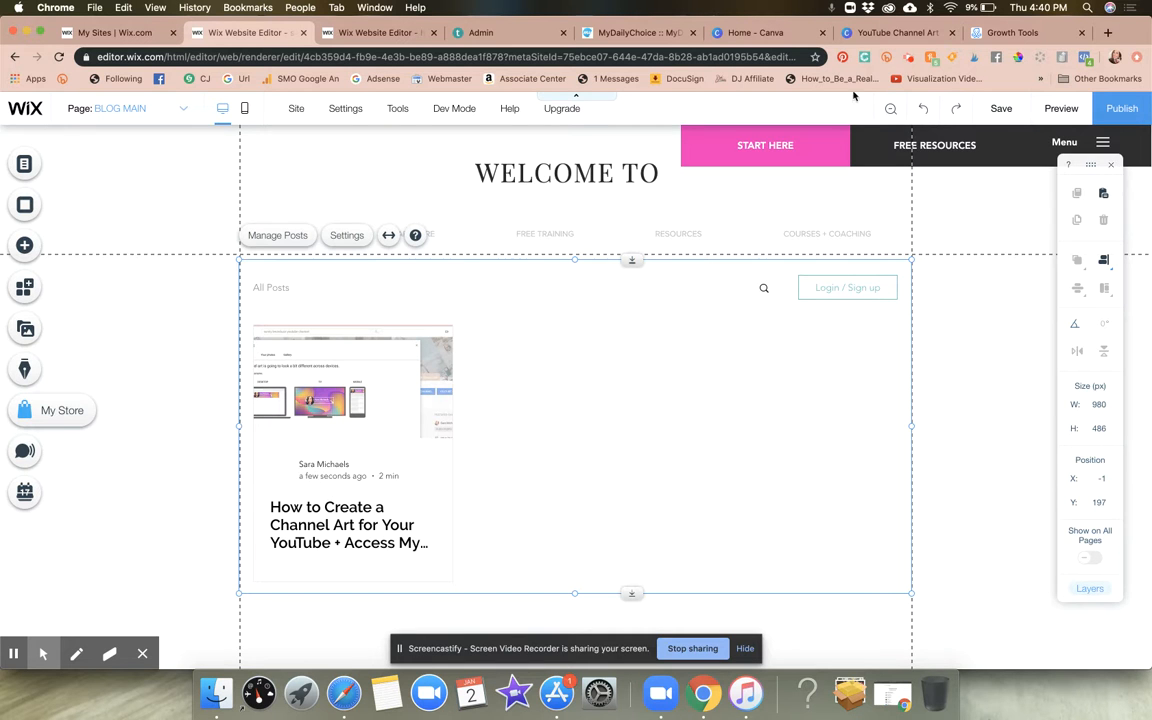
Return to the Canva channel art template, and open youtube.com in a new browser tab.
{"action": "left_click", "coordinate": [850, 32]}
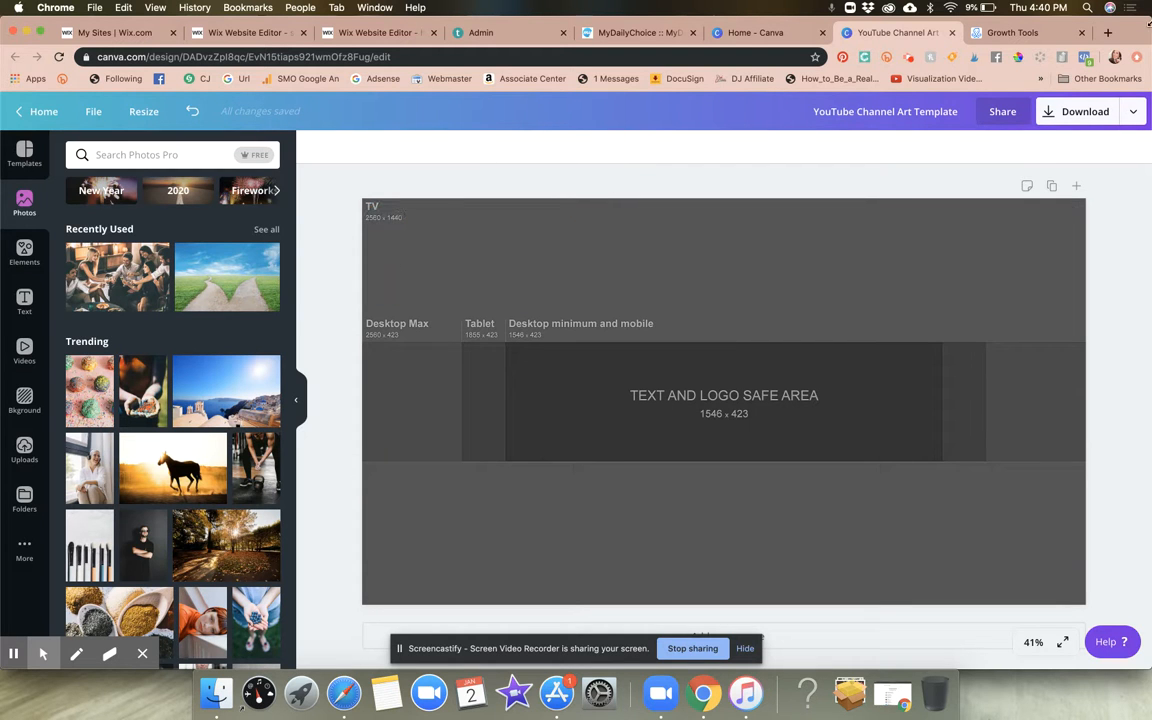
{"action": "left_click", "coordinate": [1107, 32]}
{"action": "type", "text": "youtube.com"}
{"action": "key", "text": "Return"}
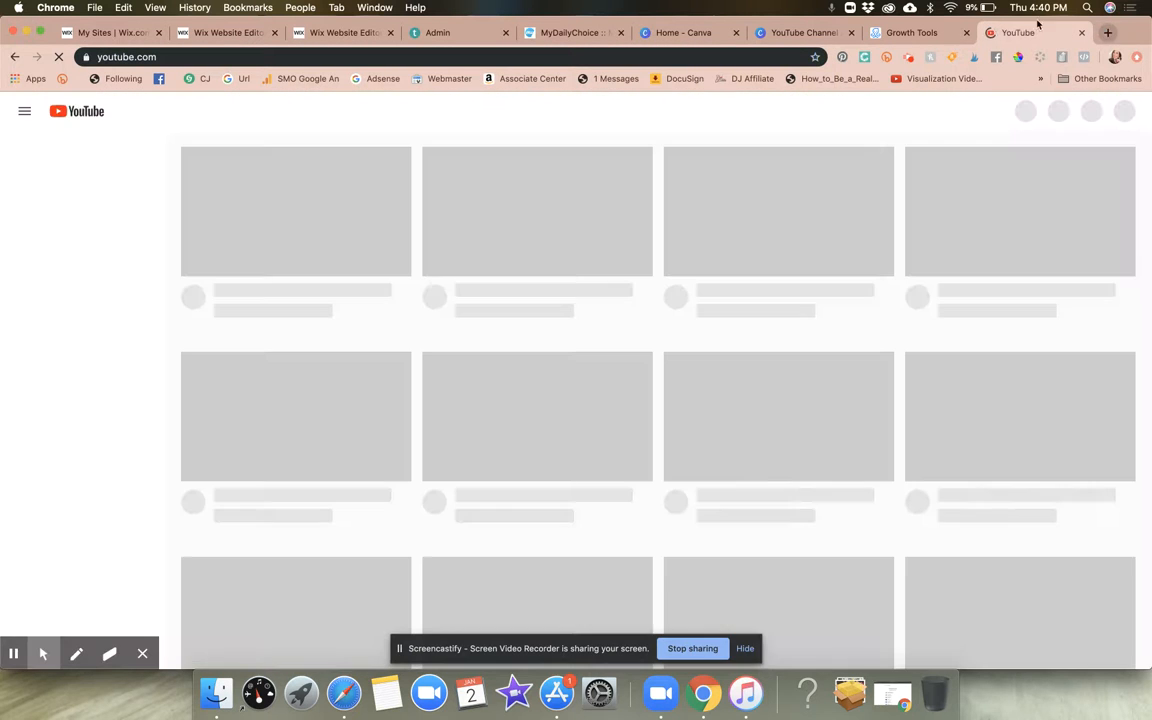
{"action": "left_click", "coordinate": [800, 34]}
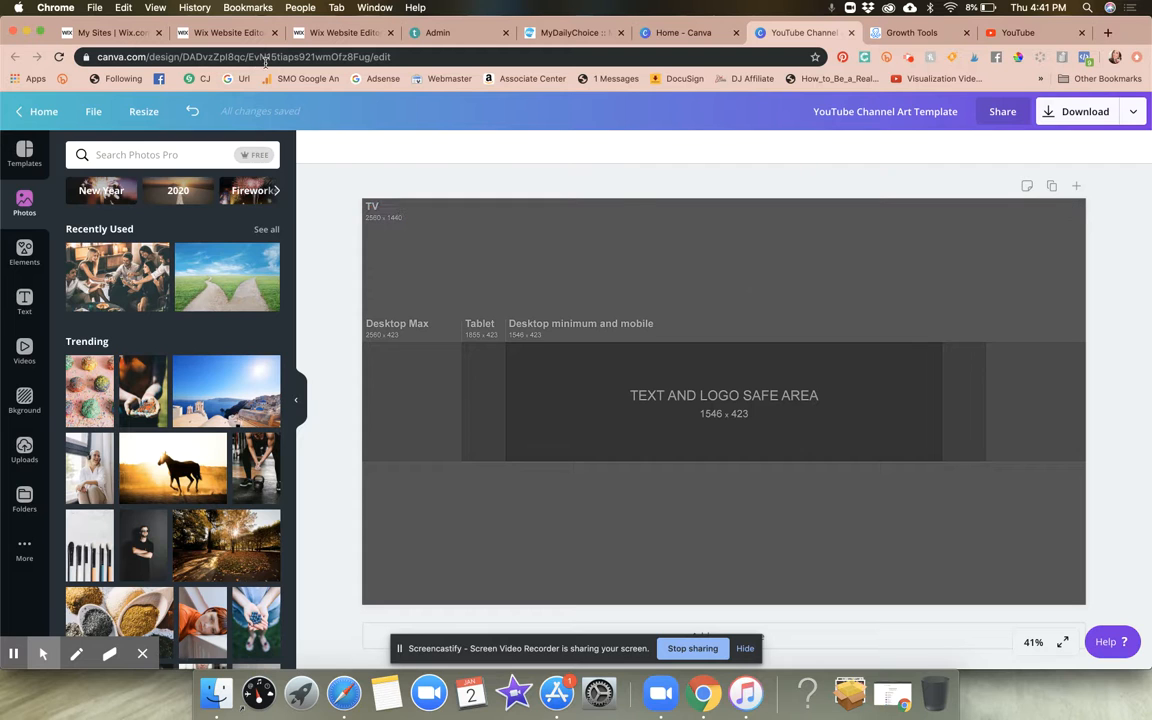
{"action": "left_click", "coordinate": [200, 32]}
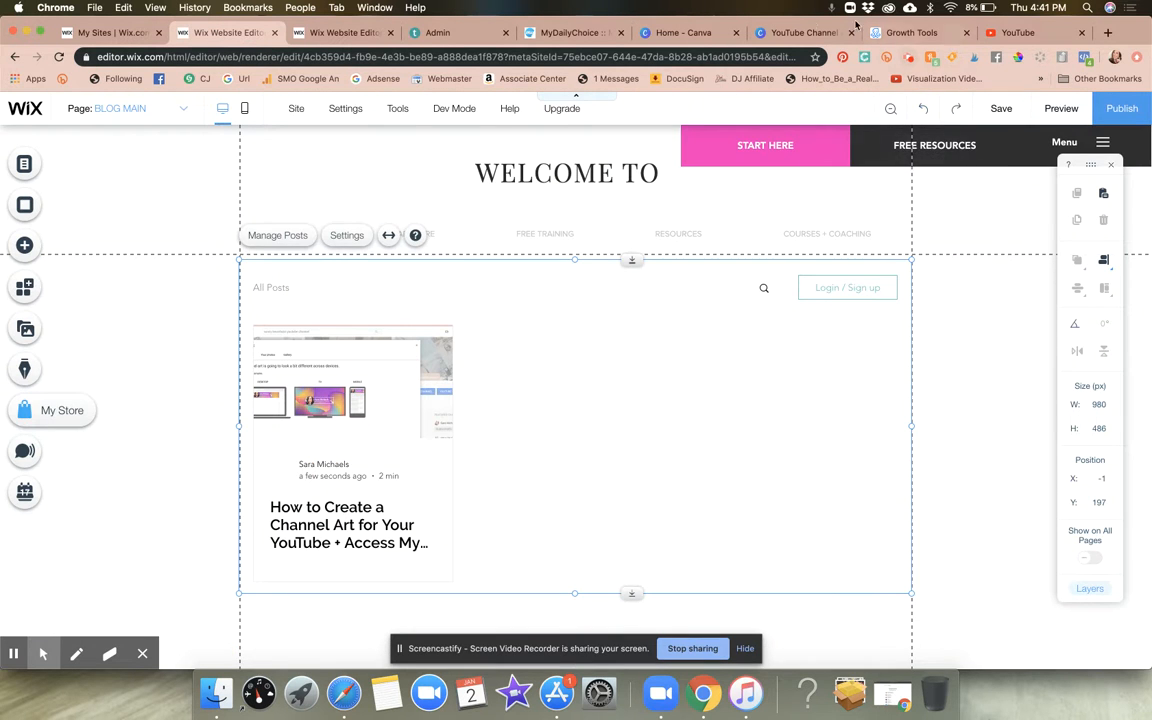
{"action": "left_click", "coordinate": [800, 32]}
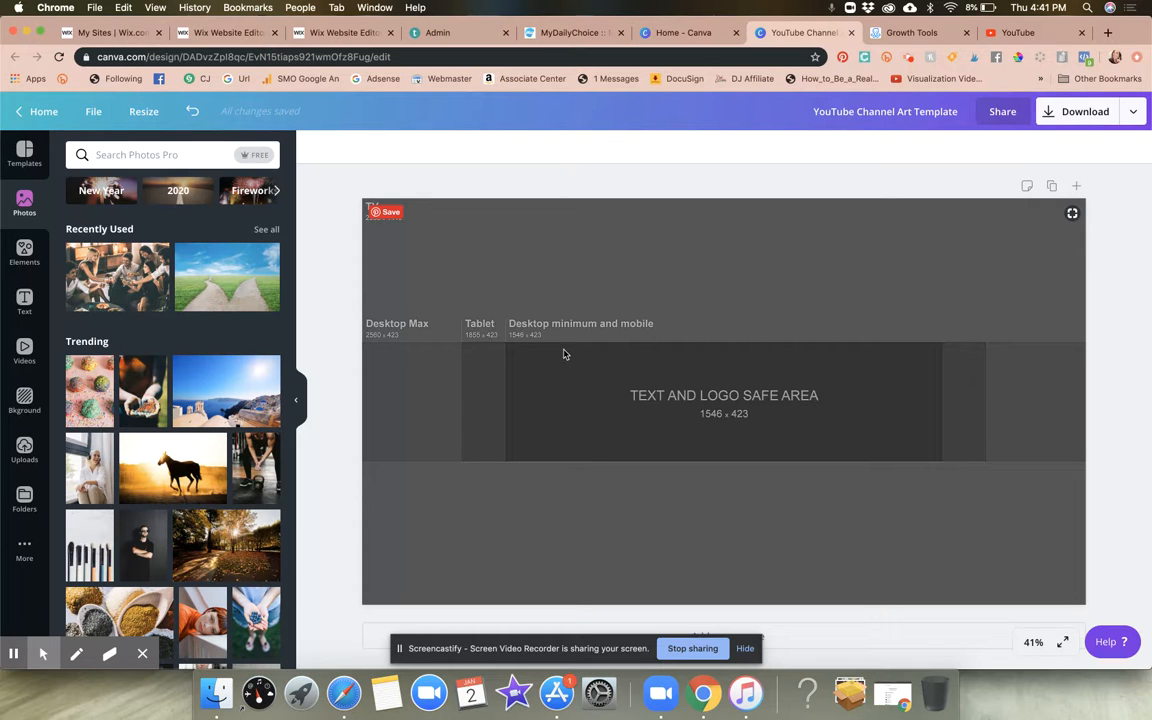
Open the account's own channel page on YouTube to view its current channel art.
{"action": "left_click", "coordinate": [1018, 33]}
{"action": "left_click", "coordinate": [1120, 112]}
{"action": "left_click", "coordinate": [985, 213]}
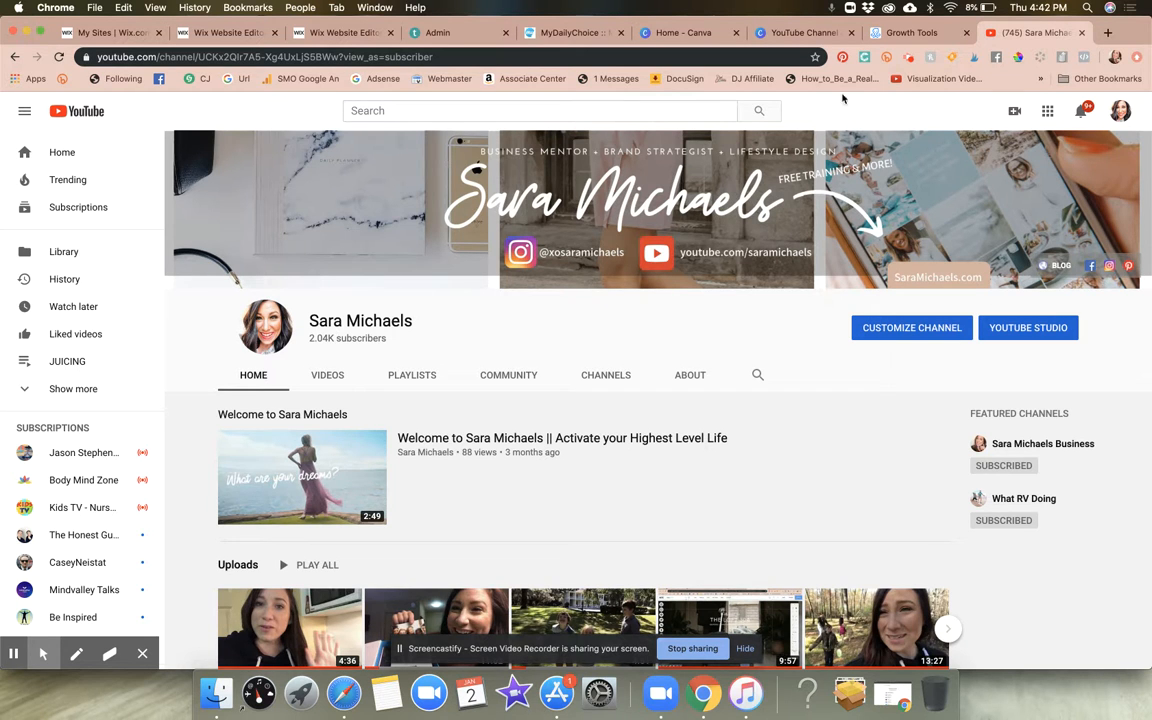
Return to the Canva channel art template and select its size guide background.
{"action": "left_click", "coordinate": [809, 34]}
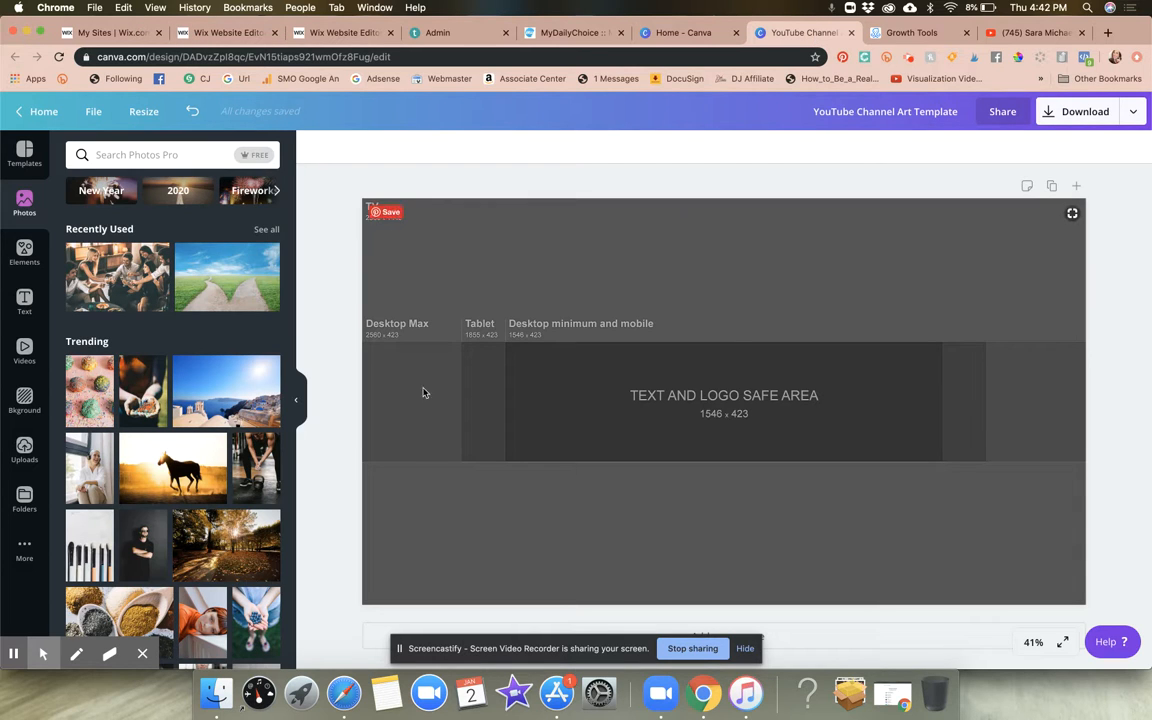
{"action": "left_click", "coordinate": [624, 241]}
{"action": "left_click_drag", "start_coordinate": [519, 239], "coordinate": [616, 286]}
{"action": "left_click", "coordinate": [571, 210]}
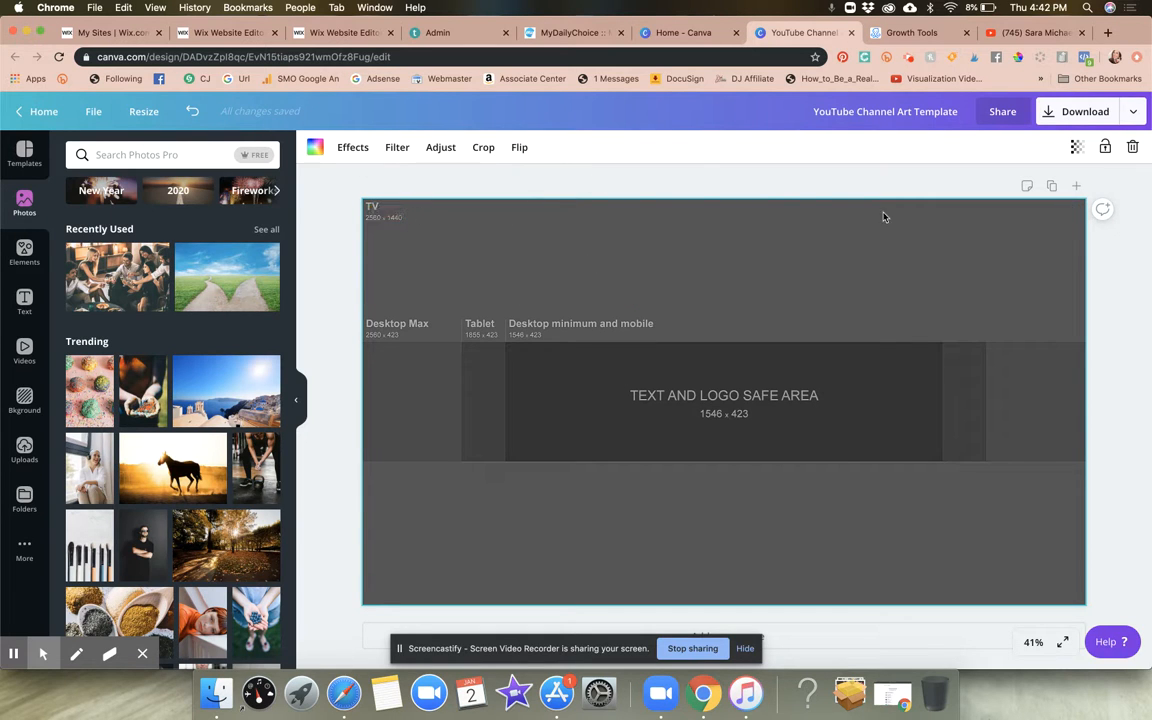
Browse the YouTube channel art templates and duplicate the page with the size guide.
{"action": "left_click", "coordinate": [28, 156]}
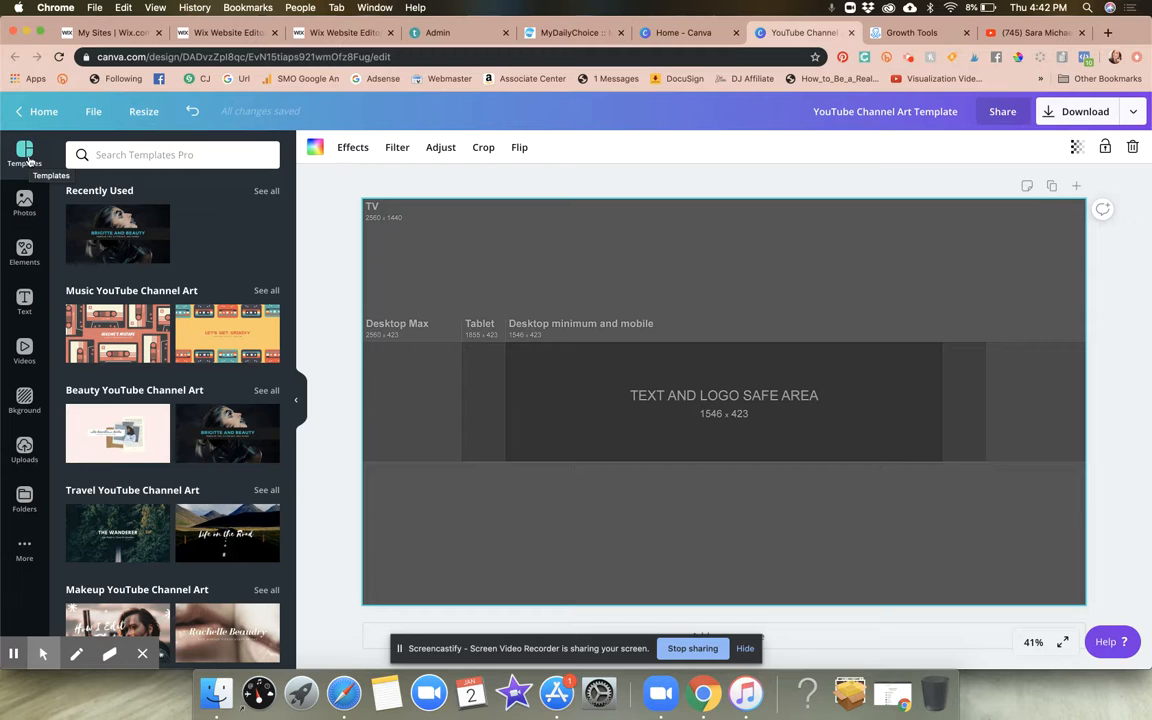
{"action": "scroll", "coordinate": [197, 362], "scroll_direction": "down", "scroll_amount": 5}
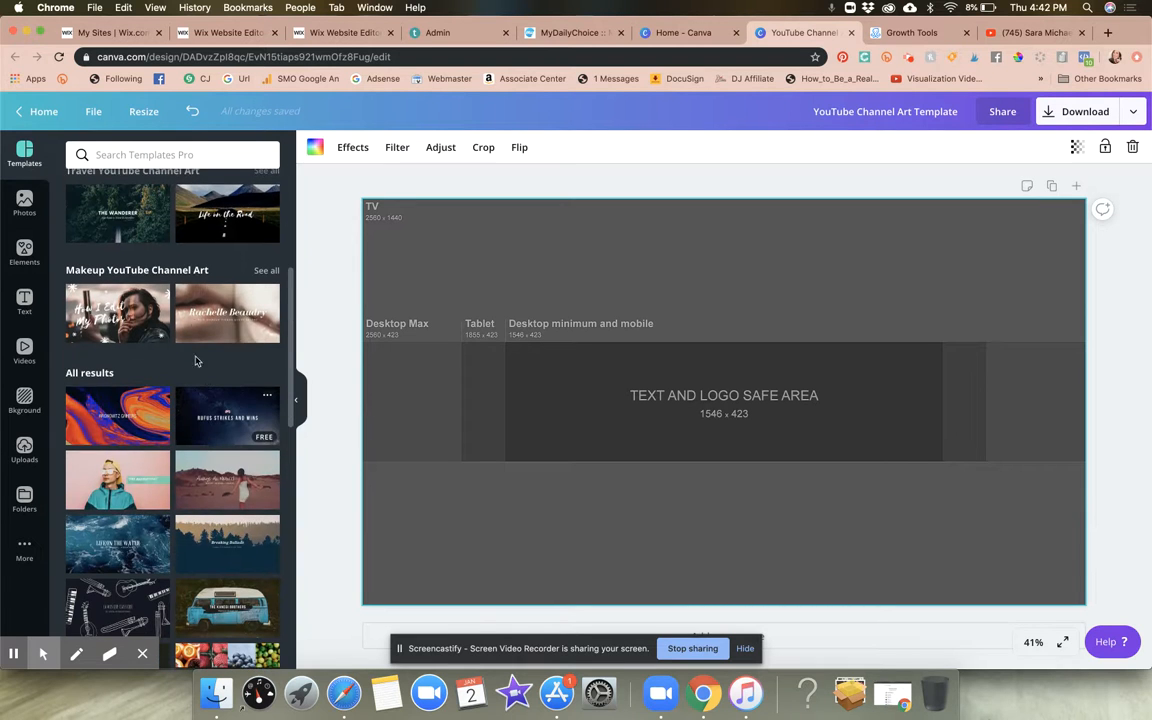
{"action": "left_click", "coordinate": [1051, 186]}
{"action": "scroll", "coordinate": [213, 328], "scroll_direction": "up", "scroll_amount": 2}
{"action": "scroll", "coordinate": [214, 328], "scroll_direction": "up", "scroll_amount": 2}
{"action": "scroll", "coordinate": [506, 242], "scroll_direction": "up", "scroll_amount": 3}
{"action": "scroll", "coordinate": [506, 242], "scroll_direction": "down", "scroll_amount": 3}
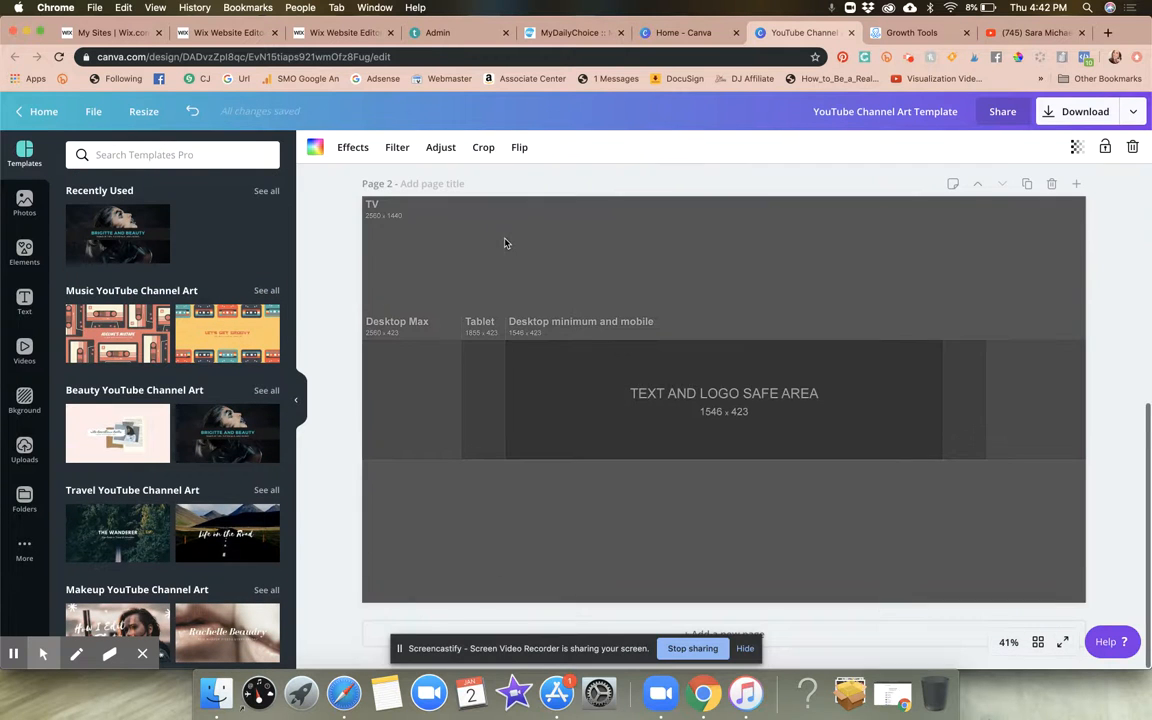
Apply the "Brigitte and Beauty" template to page 2 and move its title banner into page 1's text and logo safe area.
{"action": "left_click", "coordinate": [238, 425]}
{"action": "scroll", "coordinate": [818, 357], "scroll_direction": "up", "scroll_amount": 2}
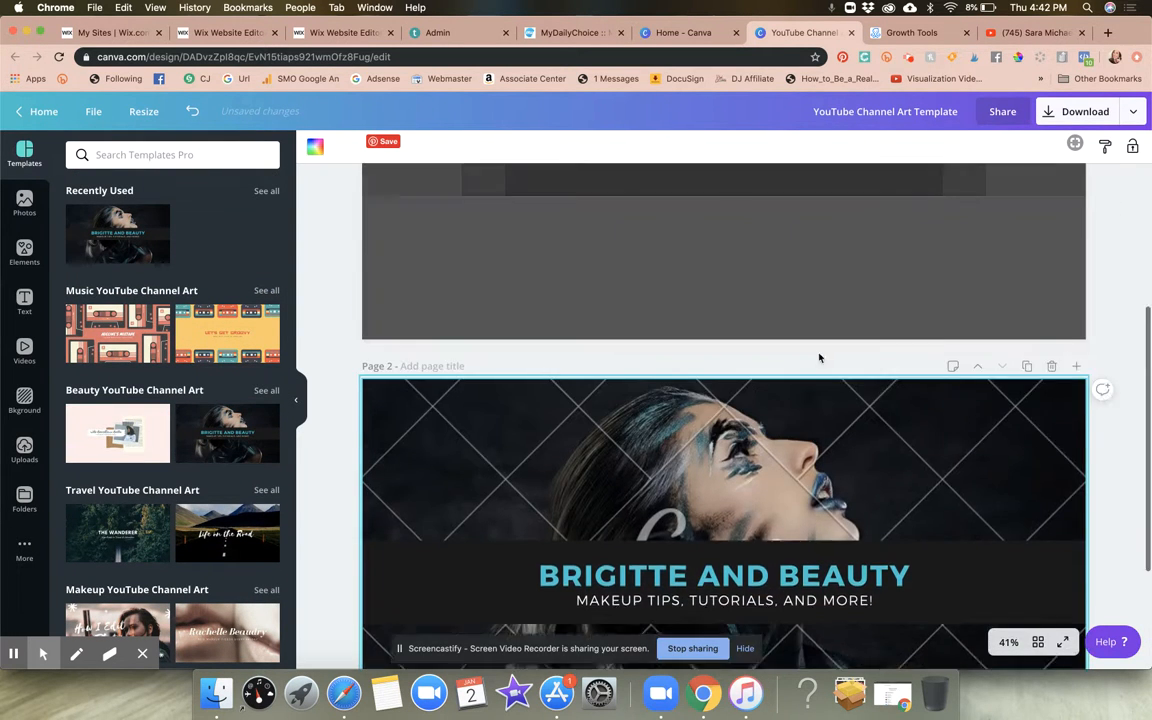
{"action": "scroll", "coordinate": [920, 300], "scroll_direction": "up", "scroll_amount": 4}
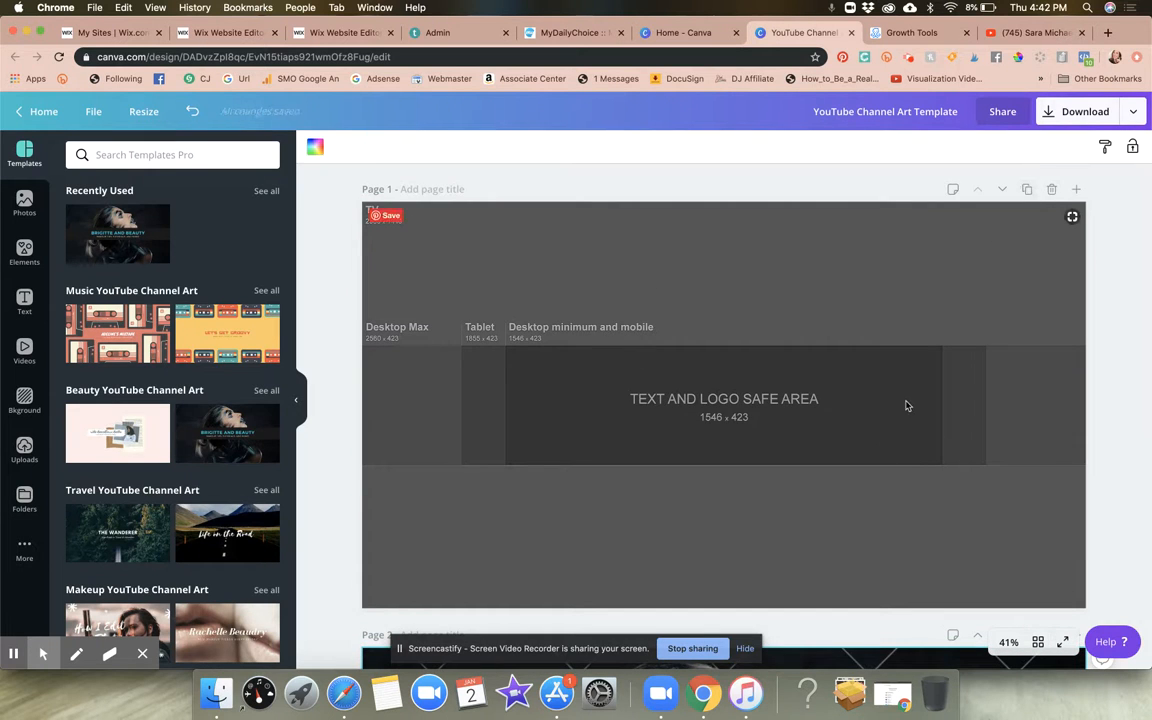
{"action": "scroll", "coordinate": [905, 405], "scroll_direction": "down", "scroll_amount": 5}
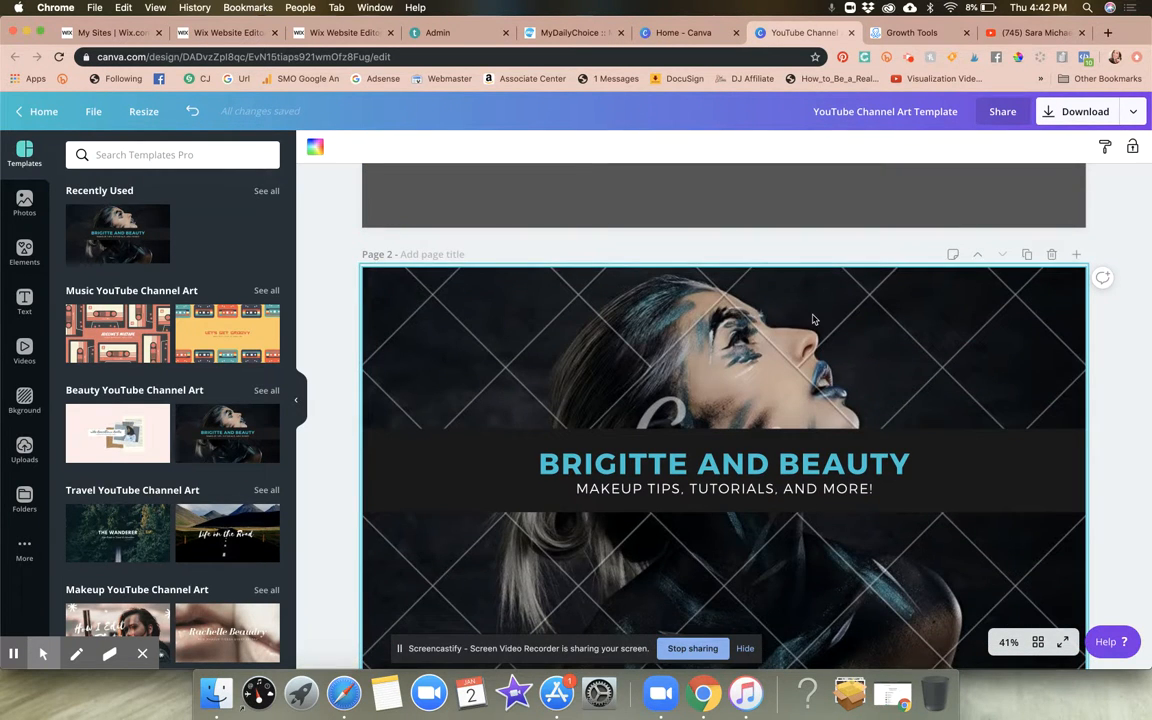
{"action": "left_click_drag", "start_coordinate": [1031, 458], "coordinate": [1040, 366]}
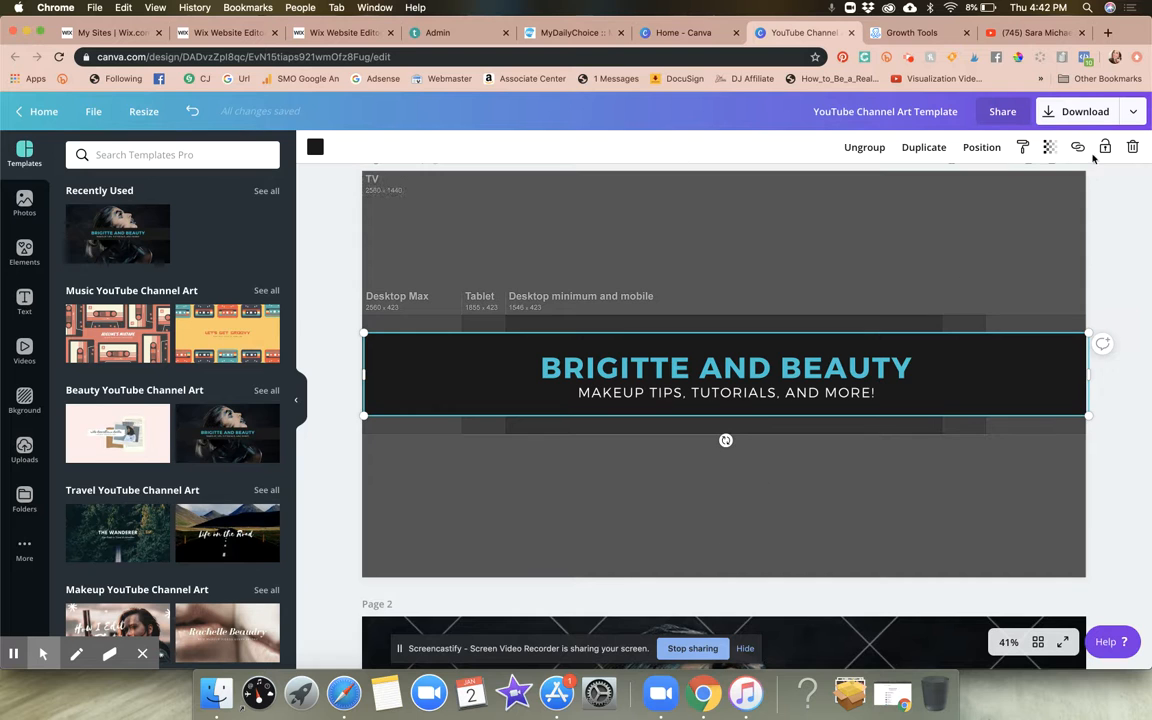
Try out the transparency of page 1's title banner and return it to fully opaque.
{"action": "left_click", "coordinate": [1049, 147]}
{"action": "left_click_drag", "start_coordinate": [925, 184], "coordinate": [1021, 195]}
{"action": "left_click", "coordinate": [1129, 291]}
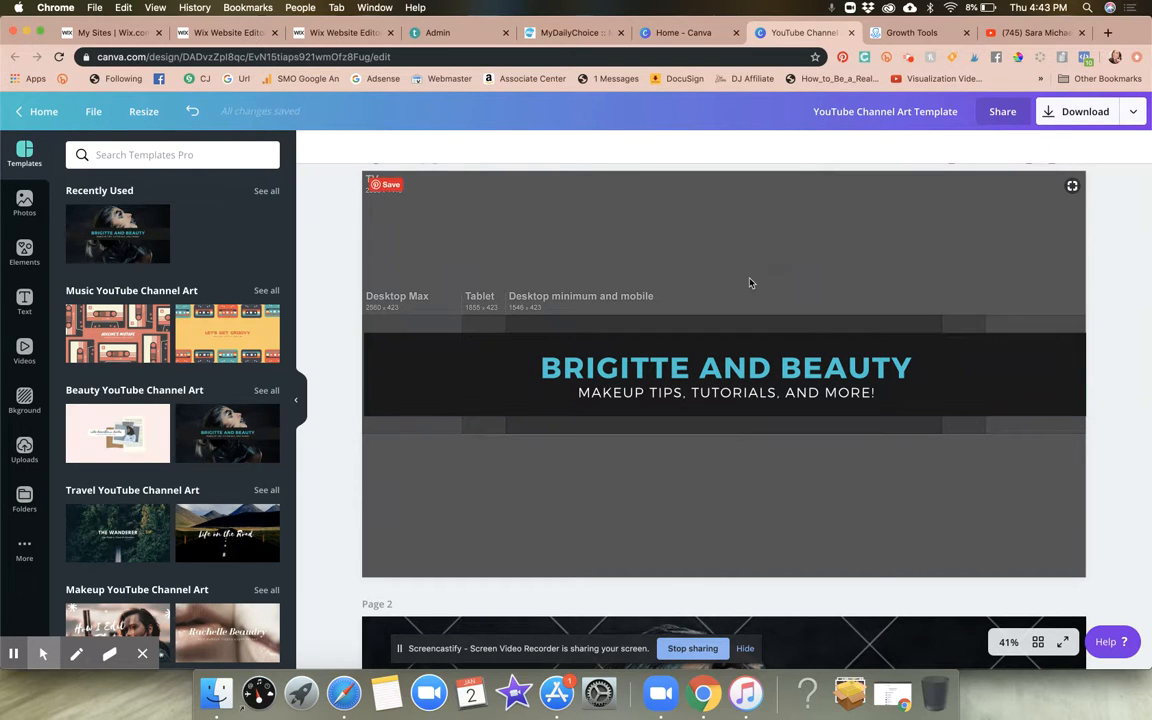
Duplicate page 2, which holds the remaining photo background of the beauty template.
{"action": "scroll", "coordinate": [740, 284], "scroll_direction": "down", "scroll_amount": 3}
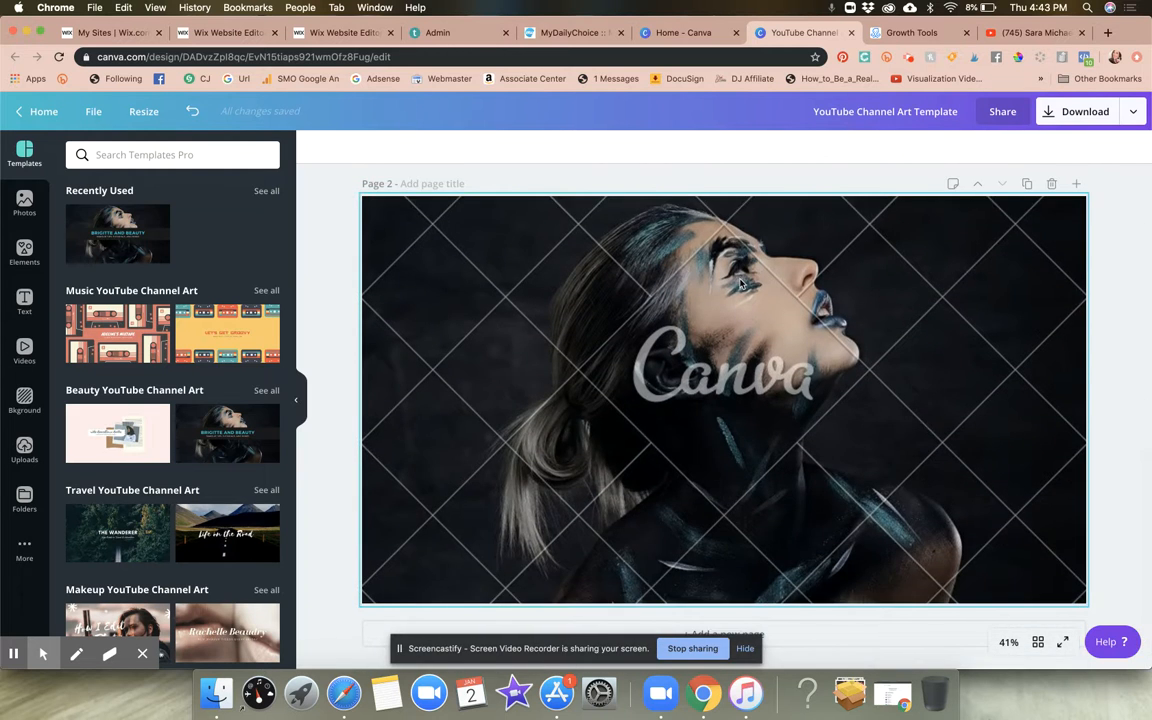
{"action": "scroll", "coordinate": [741, 285], "scroll_direction": "up", "scroll_amount": 5}
{"action": "scroll", "coordinate": [741, 285], "scroll_direction": "down", "scroll_amount": 5}
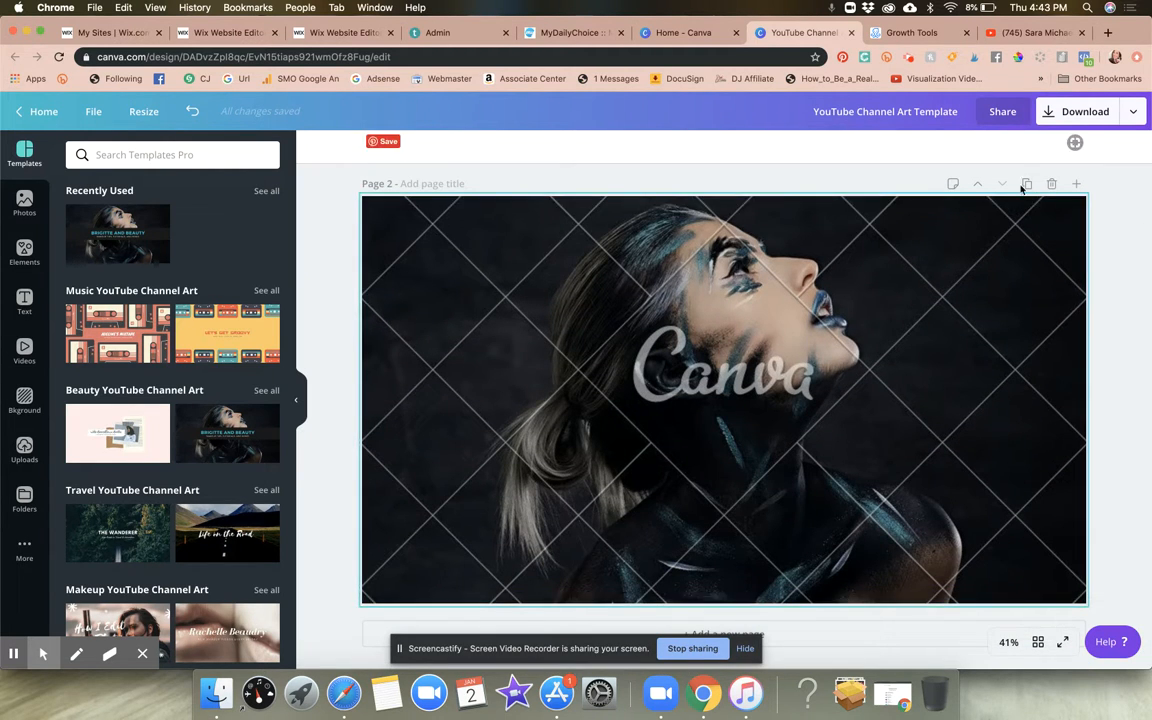
{"action": "scroll", "coordinate": [1124, 208], "scroll_direction": "up", "scroll_amount": 5}
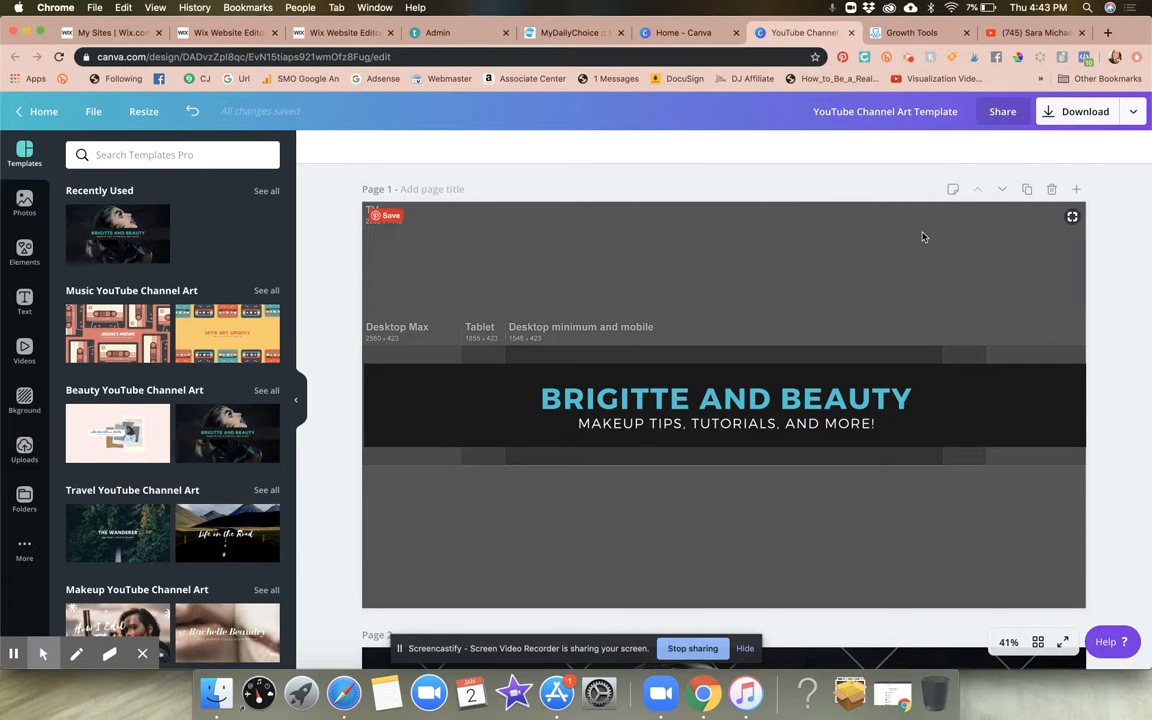
{"action": "scroll", "coordinate": [830, 208], "scroll_direction": "down", "scroll_amount": 5}
{"action": "left_click", "coordinate": [1024, 193]}
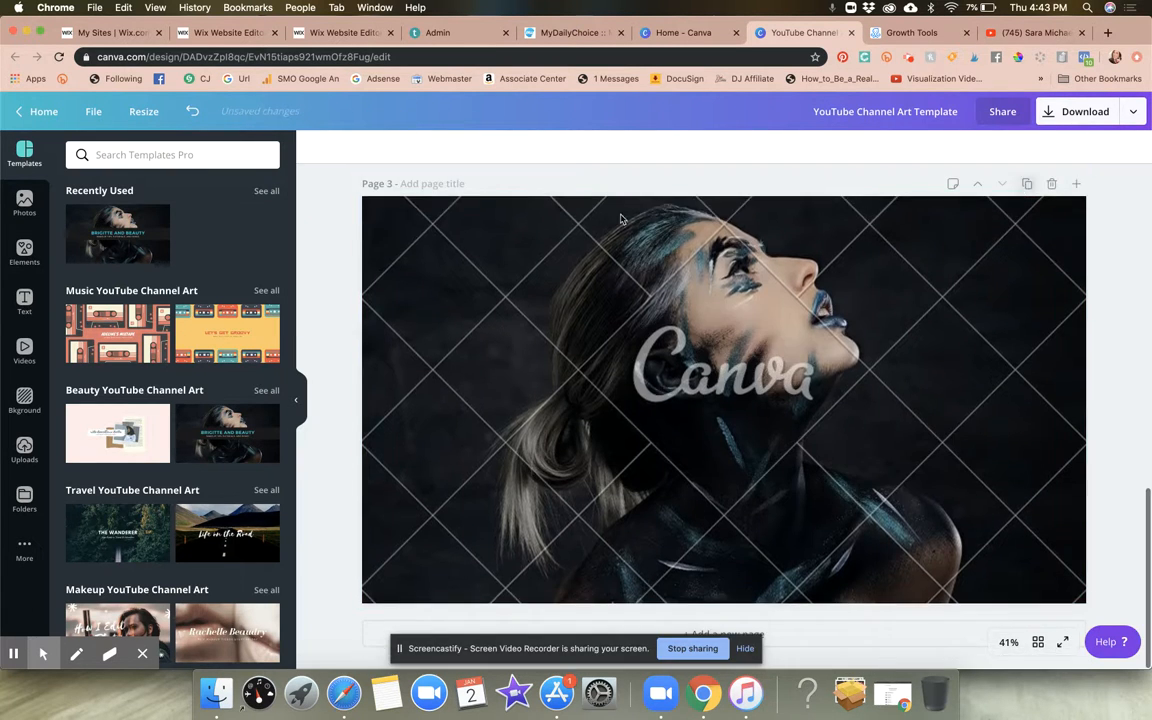
Apply the makeup template with the lips photo to page 3 and move its photo over the whole of page 1.
{"action": "scroll", "coordinate": [230, 460], "scroll_direction": "down", "scroll_amount": 3}
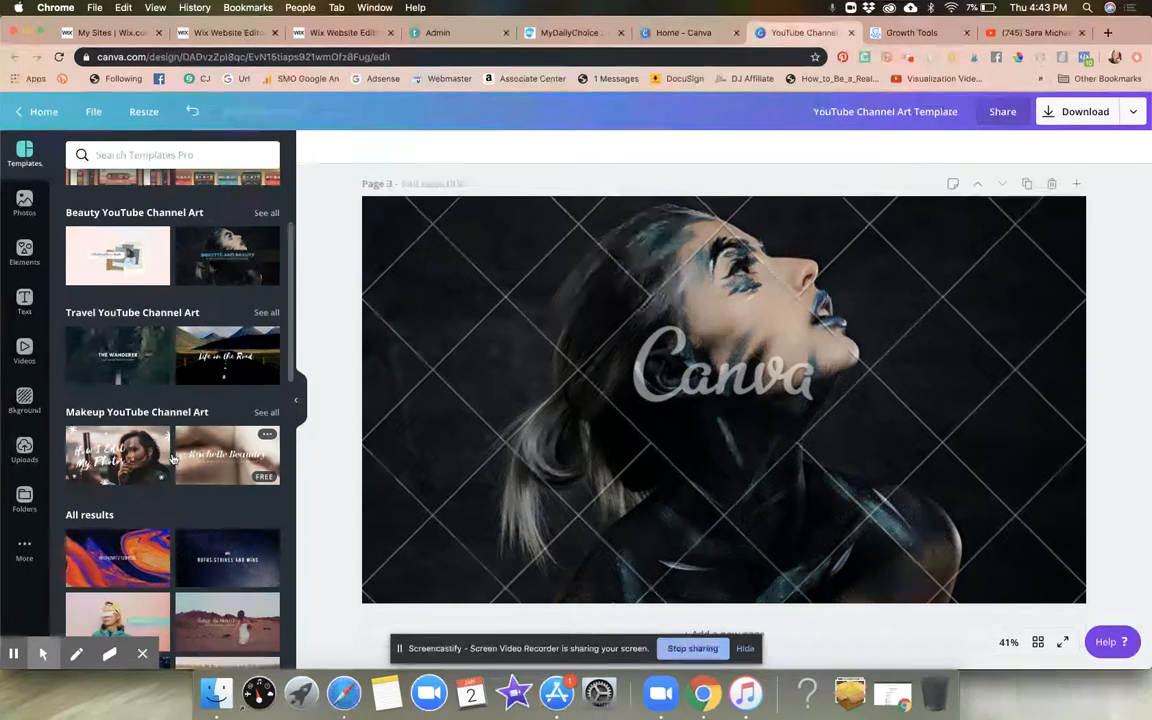
{"action": "left_click", "coordinate": [228, 458]}
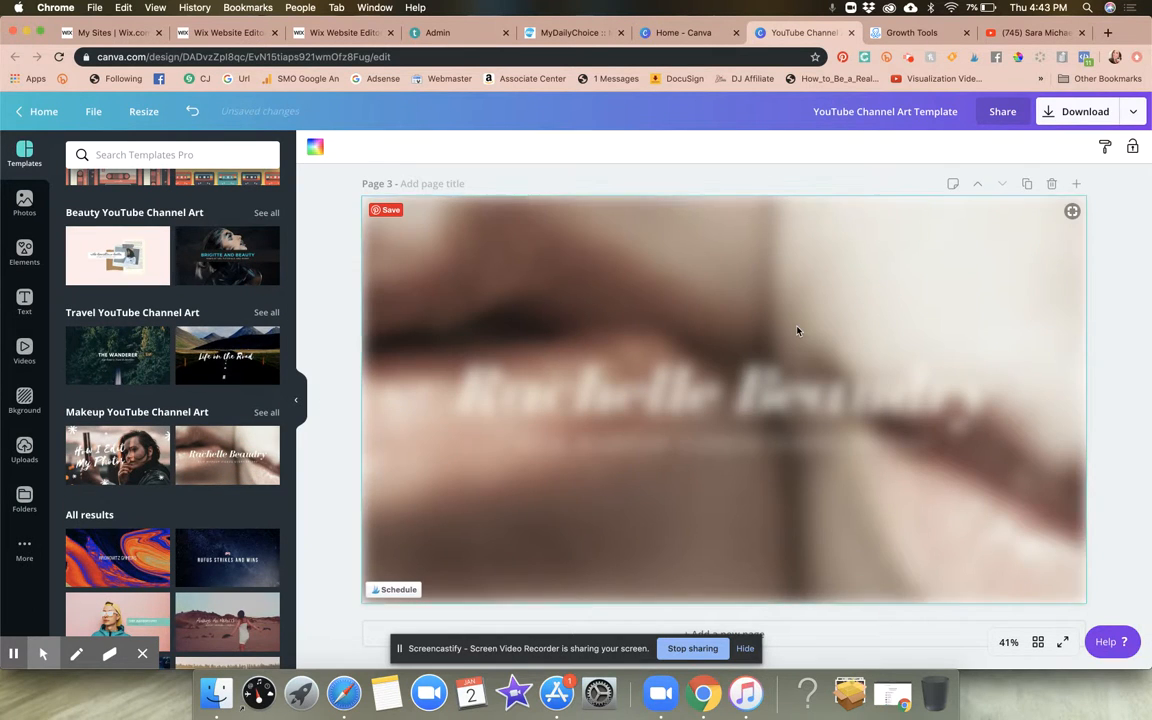
{"action": "left_click", "coordinate": [873, 252]}
{"action": "scroll", "coordinate": [873, 252], "scroll_direction": "up", "scroll_amount": 10}
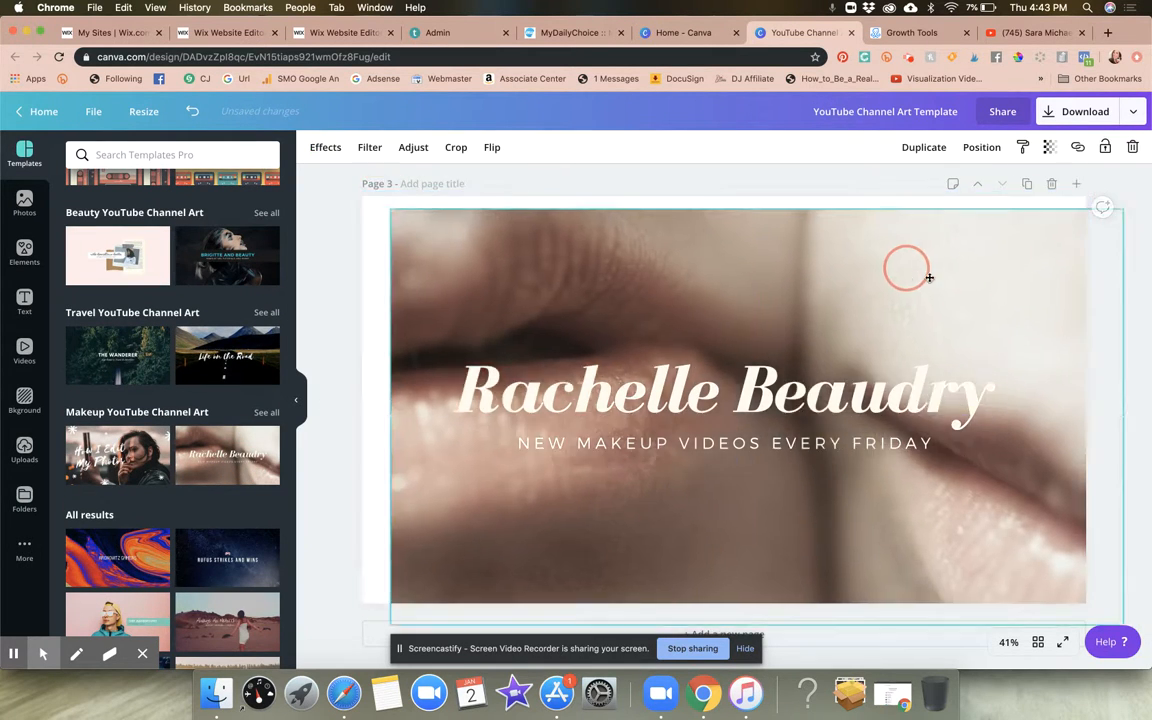
{"action": "scroll", "coordinate": [928, 277], "scroll_direction": "up", "scroll_amount": 3}
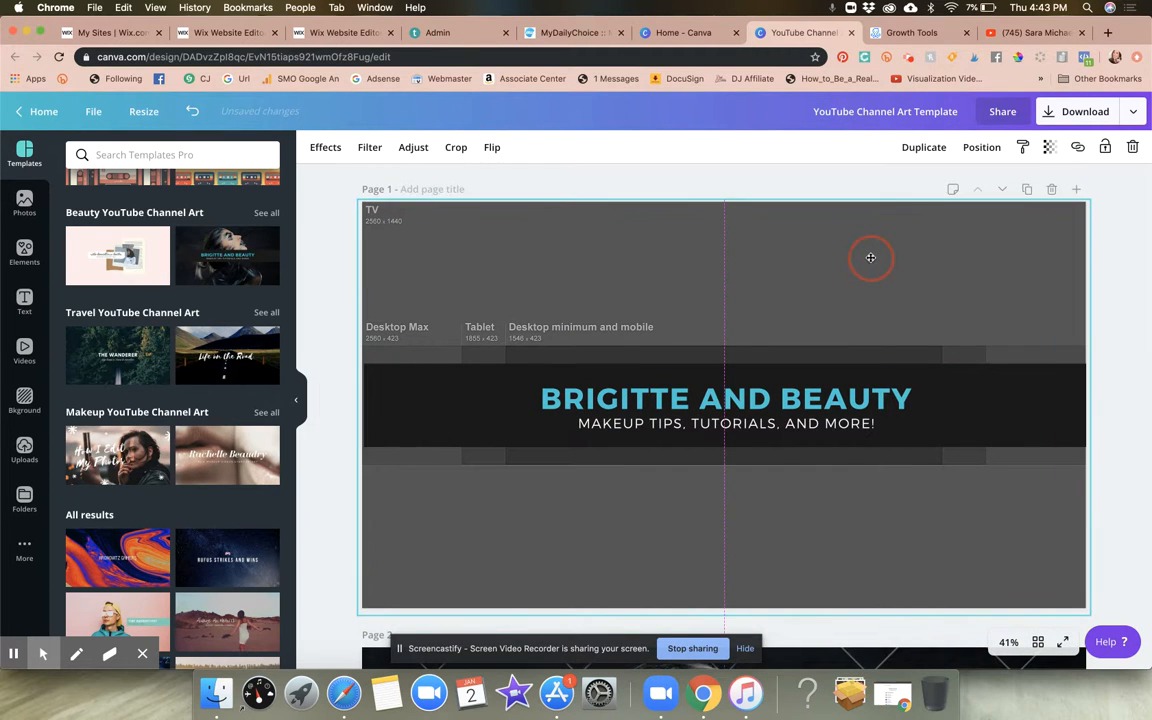
{"action": "left_click", "coordinate": [870, 258]}
Send the lips photo backward behind the title banner and set its transparency to 20.
{"action": "left_click", "coordinate": [980, 150]}
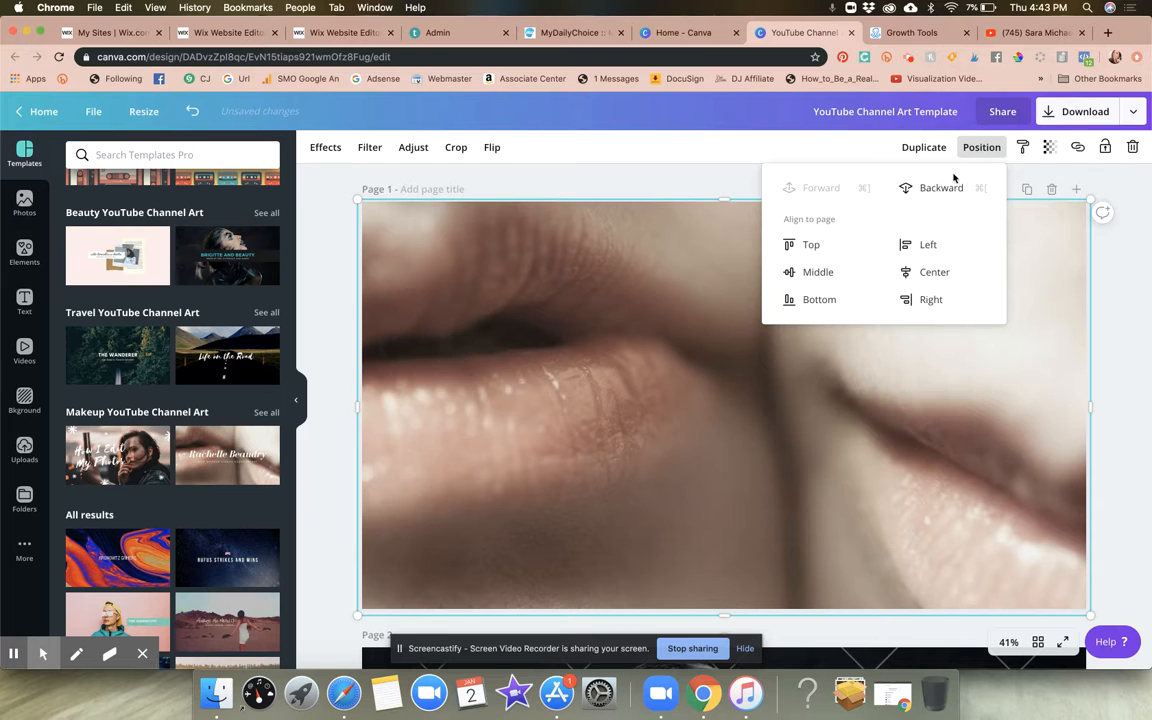
{"action": "left_click", "coordinate": [940, 188]}
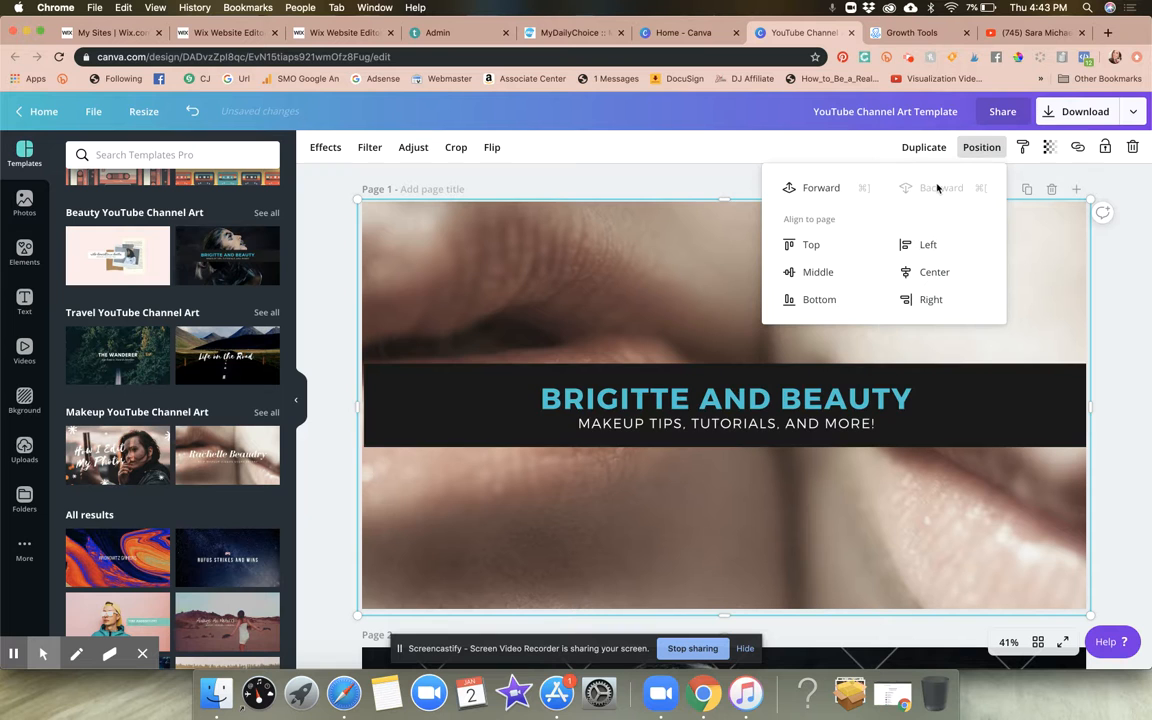
{"action": "left_click", "coordinate": [1049, 147]}
{"action": "left_click_drag", "start_coordinate": [1020, 183], "coordinate": [941, 190]}
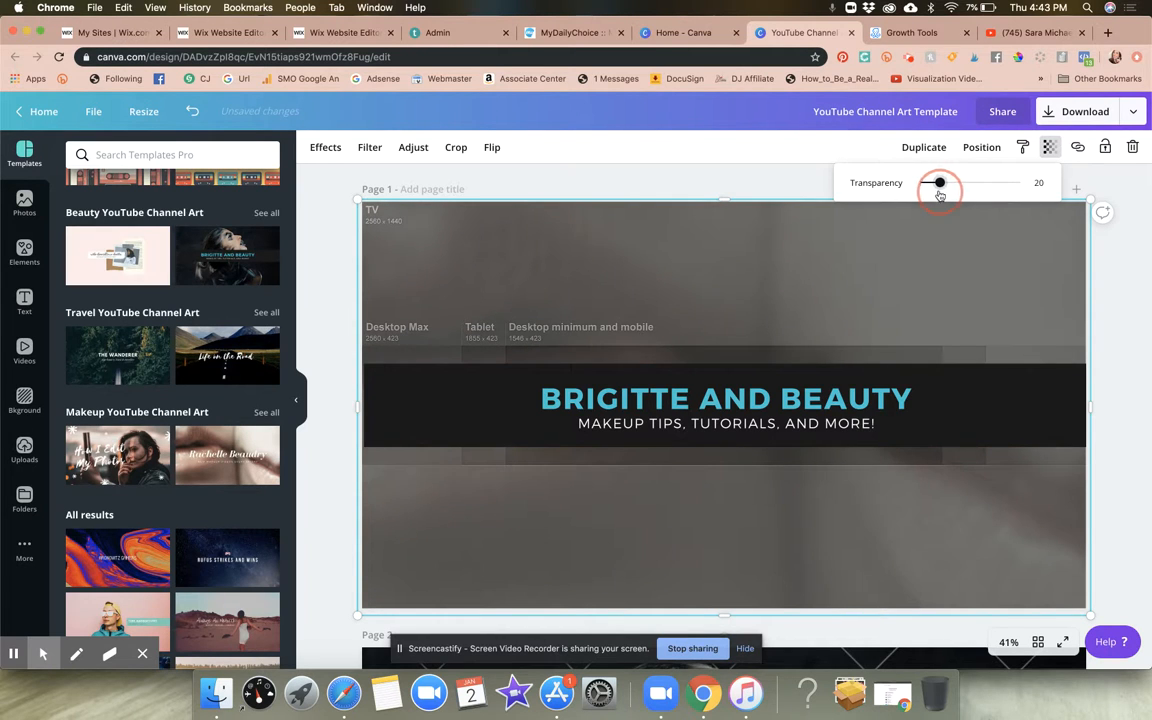
Replace the size guide background of page 1 with the lips photo.
{"action": "left_click", "coordinate": [1026, 400]}
{"action": "left_click", "coordinate": [770, 368]}
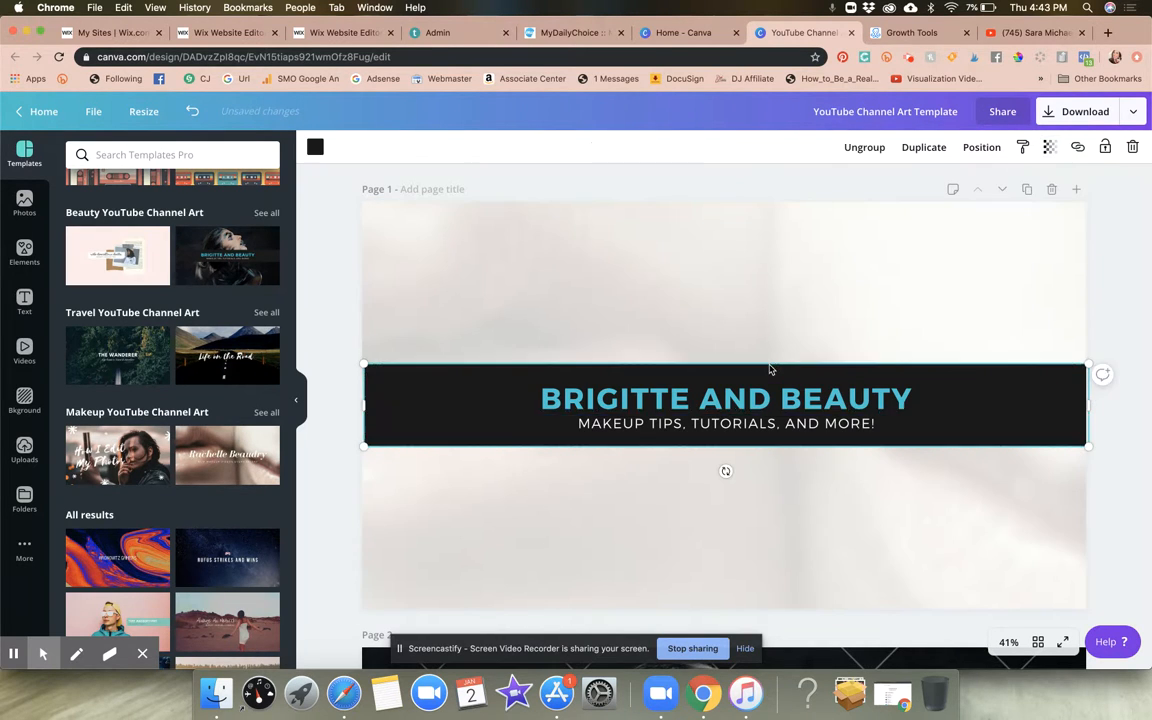
{"action": "left_click", "coordinate": [827, 250]}
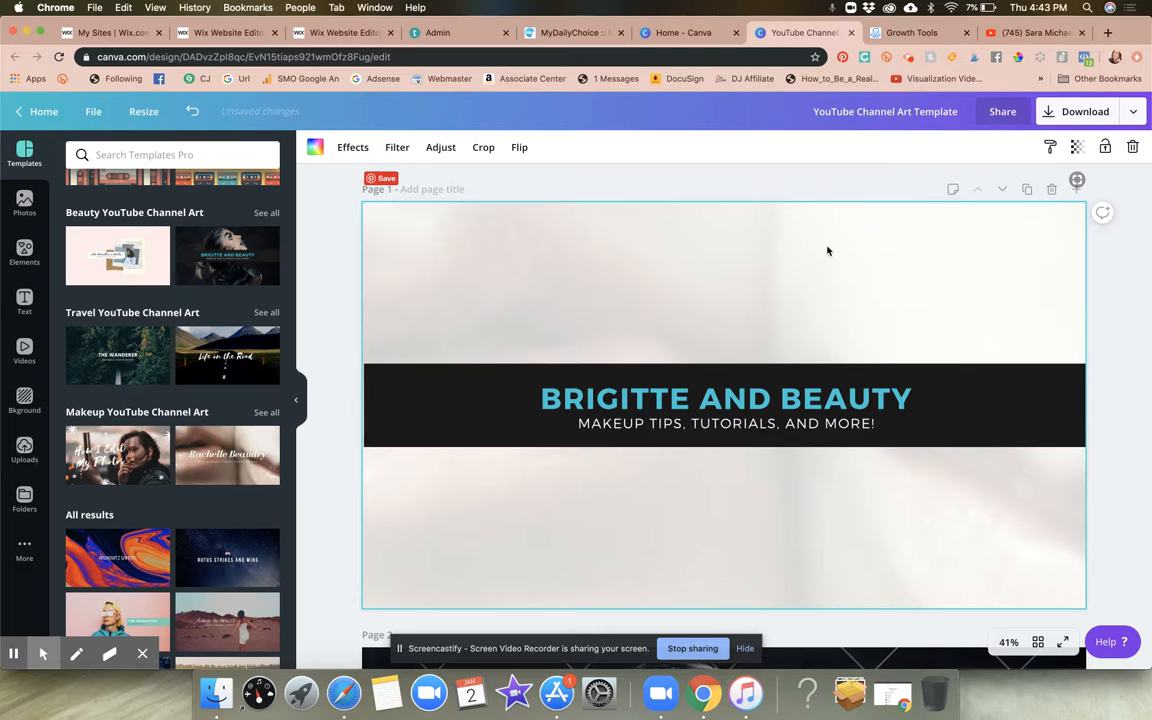
Try a slightly lower transparency value on the title banner and restore it to 100.
{"action": "left_click", "coordinate": [865, 372]}
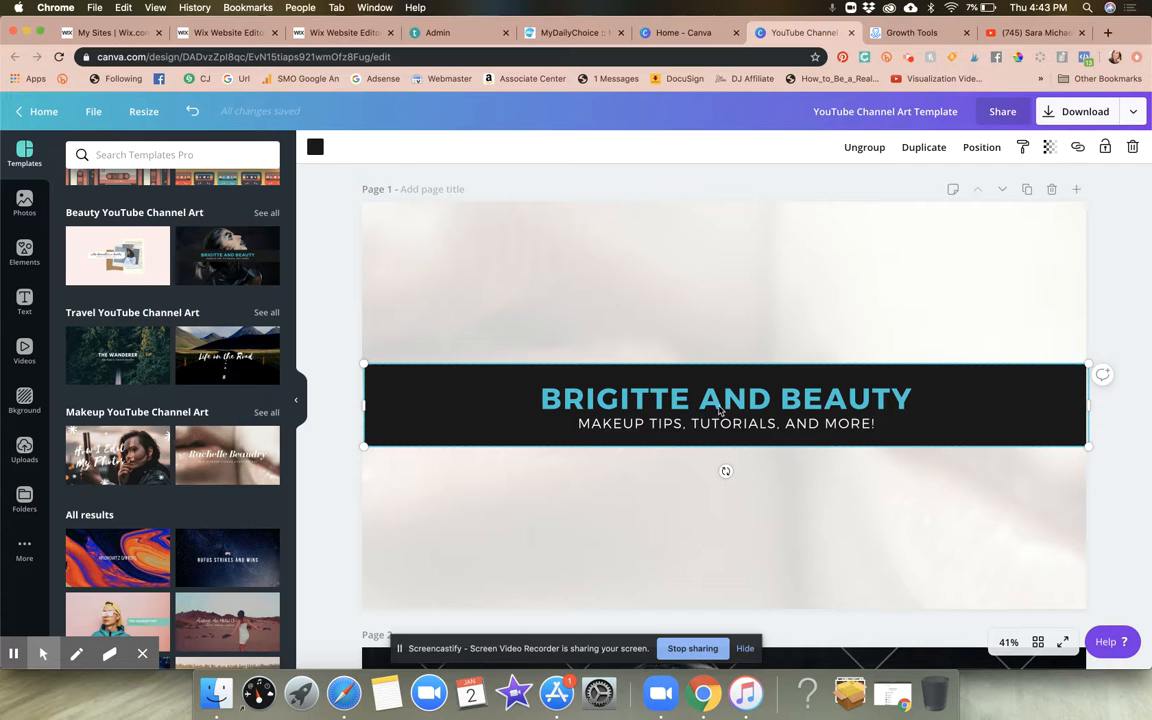
{"action": "left_click", "coordinate": [1049, 147]}
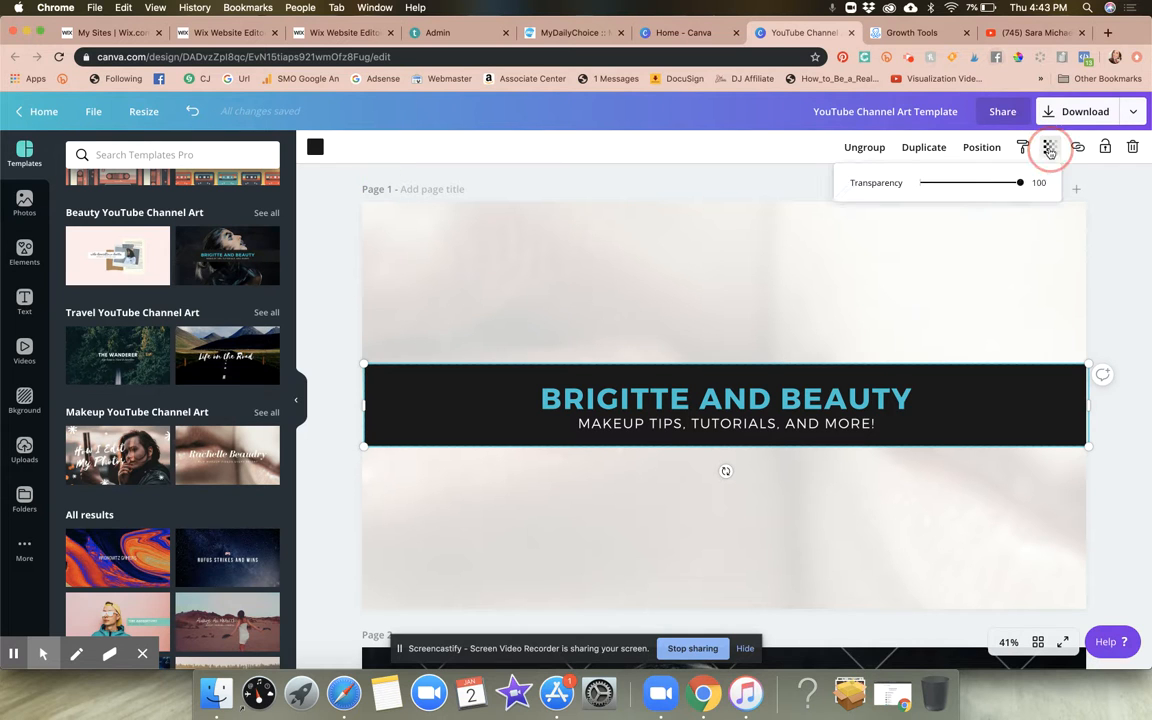
{"action": "left_click", "coordinate": [1010, 186]}
{"action": "mouse_move", "coordinate": [1010, 186]}
{"action": "left_mouse_down"}
{"action": "mouse_move", "coordinate": [990, 186]}
{"action": "mouse_move", "coordinate": [1022, 186]}
{"action": "left_mouse_up"}
{"action": "left_click", "coordinate": [1015, 207]}
Set the transparency of page 1's lips photo background to 100.
{"action": "left_click", "coordinate": [1076, 147]}
{"action": "left_click", "coordinate": [957, 183]}
{"action": "left_click_drag", "start_coordinate": [976, 186], "coordinate": [1108, 185]}
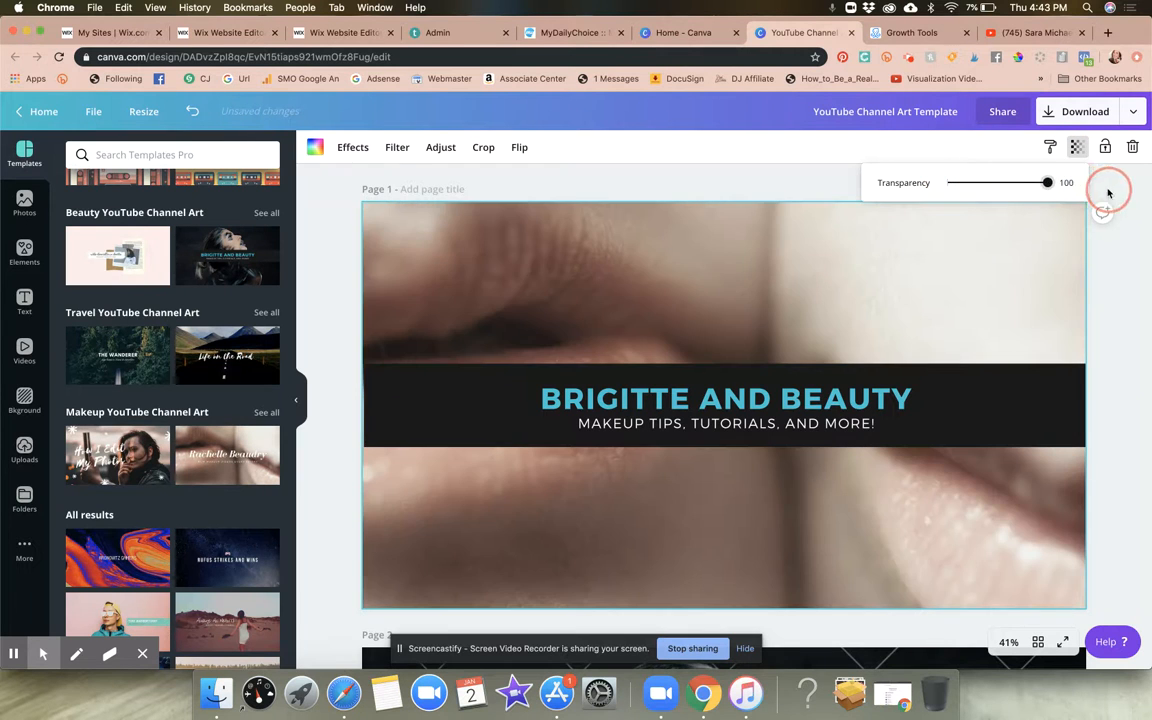
{"action": "left_click", "coordinate": [785, 279]}
{"action": "left_click", "coordinate": [1097, 291]}
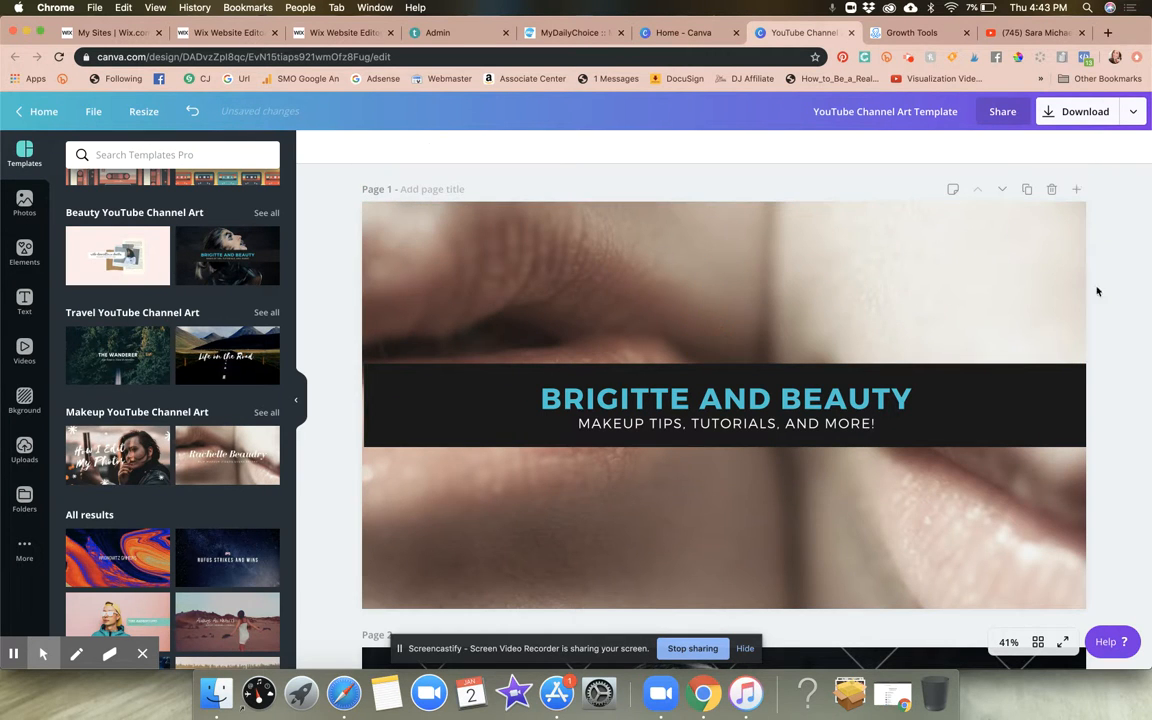
{"action": "left_click", "coordinate": [1067, 256]}
{"action": "scroll", "coordinate": [800, 300], "scroll_direction": "down", "scroll_amount": 5}
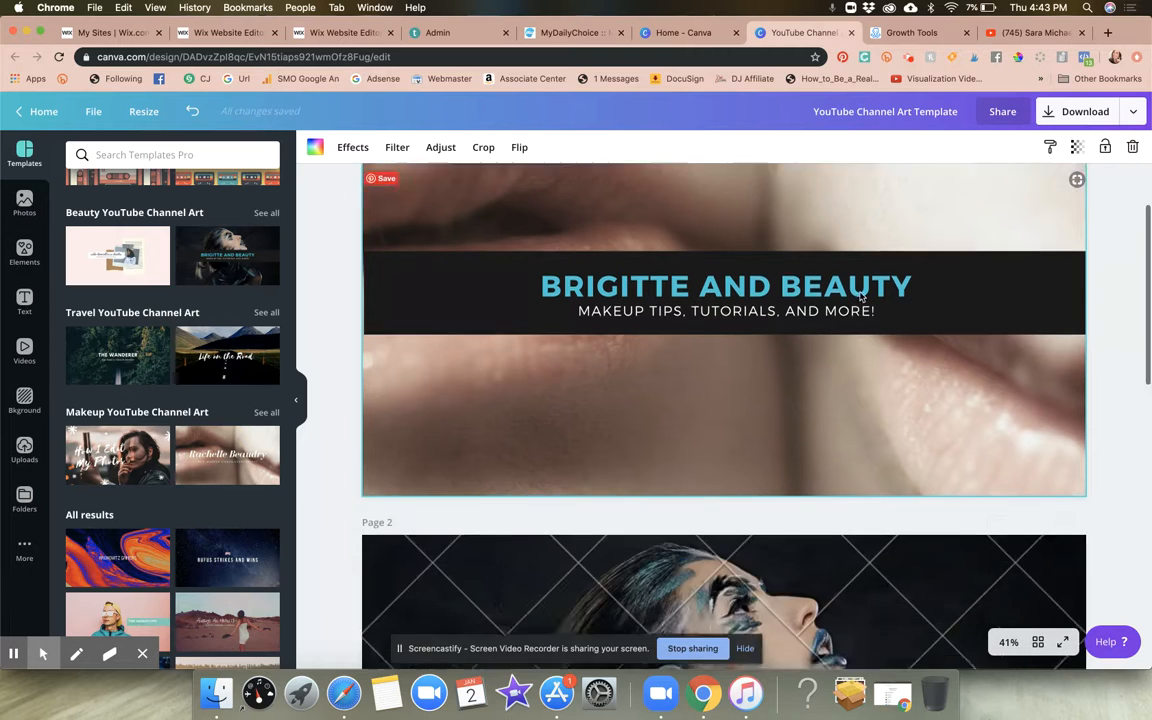
{"action": "scroll", "coordinate": [860, 296], "scroll_direction": "down", "scroll_amount": 5}
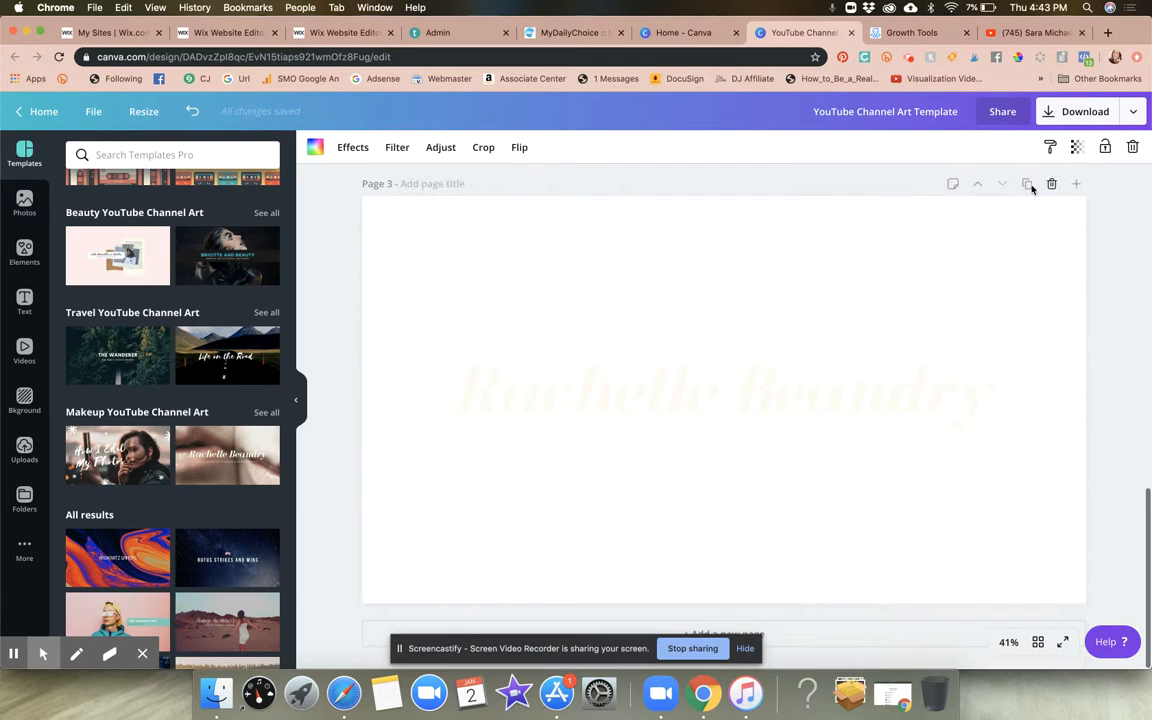
{"action": "left_click", "coordinate": [1052, 187]}
{"action": "scroll", "coordinate": [926, 211], "scroll_direction": "up", "scroll_amount": 5}
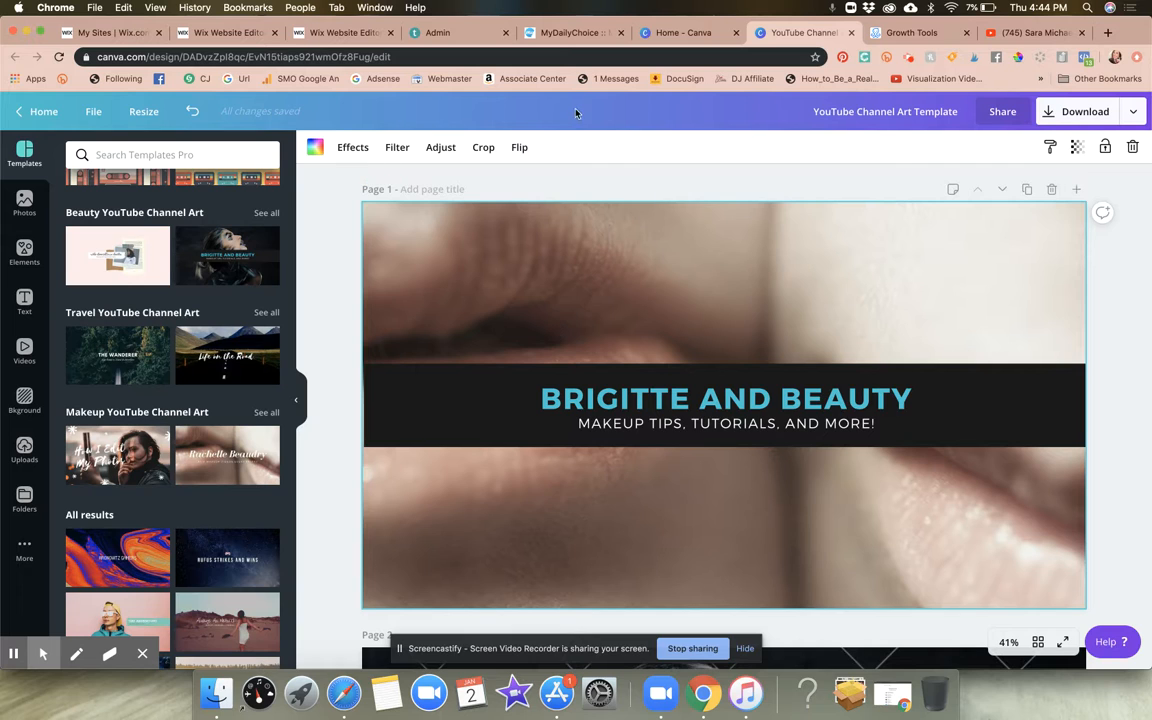
Undo the latest changes until page 1's size guide background is back, and move the title banner below the text and logo safe area.
{"action": "left_click", "coordinate": [194, 112]}
{"action": "left_click", "coordinate": [196, 114]}
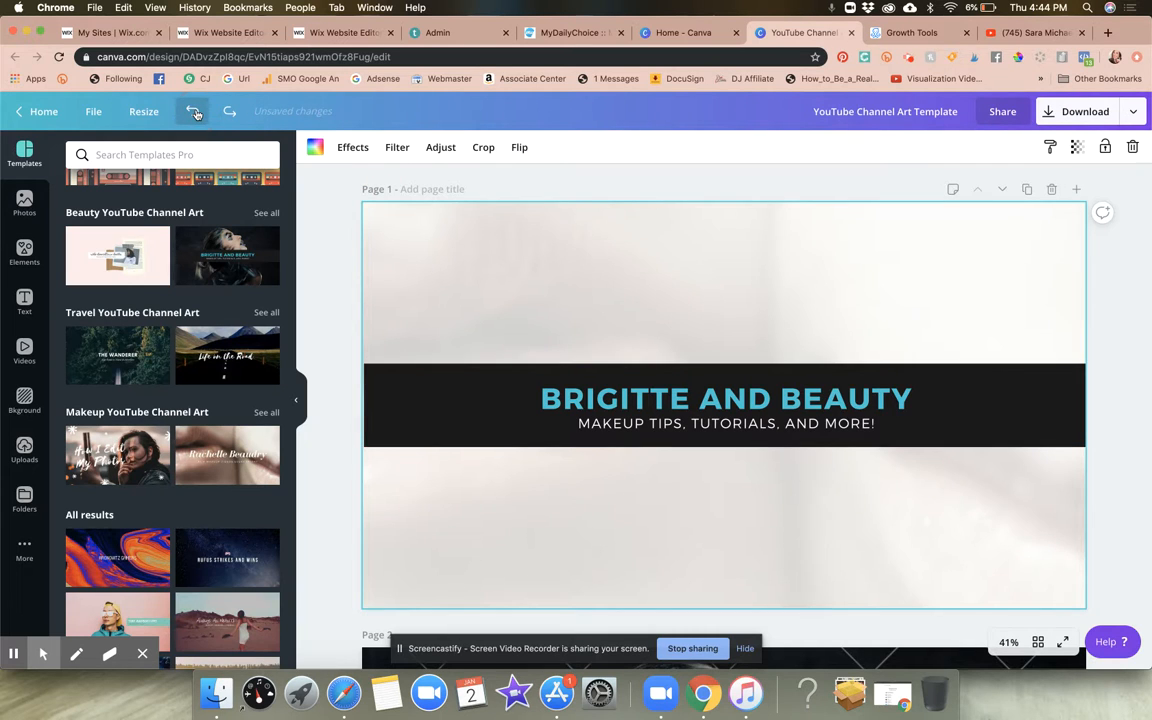
{"action": "left_click", "coordinate": [196, 114]}
{"action": "left_click_drag", "start_coordinate": [452, 386], "coordinate": [460, 508]}
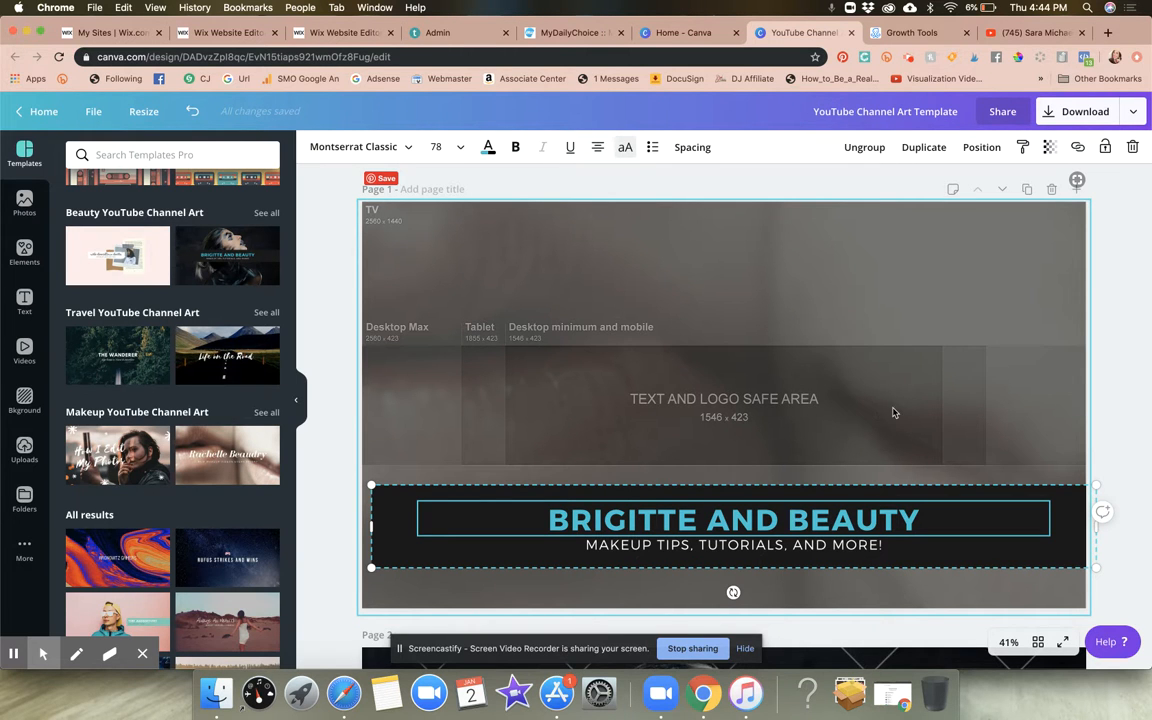
View the existing banner on the YouTube channel page, return to the Canva design and search its elements for "arrow".
{"action": "left_click", "coordinate": [1030, 32]}
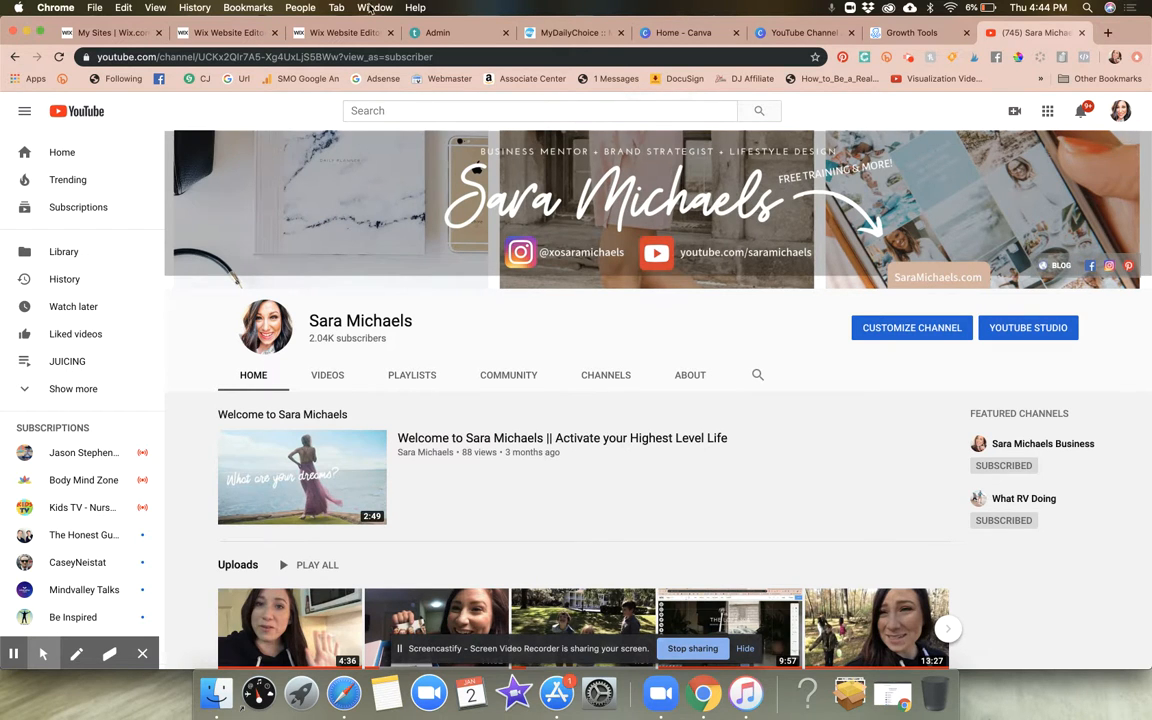
{"action": "left_click", "coordinate": [790, 32]}
{"action": "left_click", "coordinate": [24, 248]}
{"action": "left_click", "coordinate": [119, 157]}
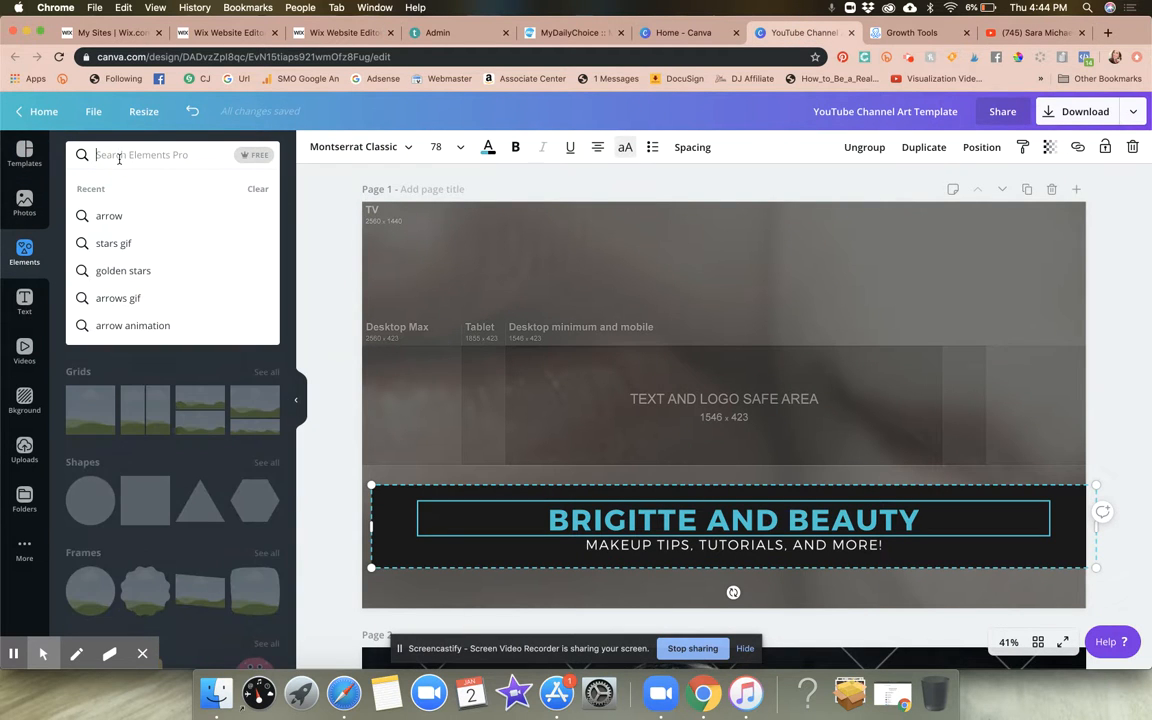
{"action": "type", "text": "arrow"}
{"action": "key", "text": "Return"}
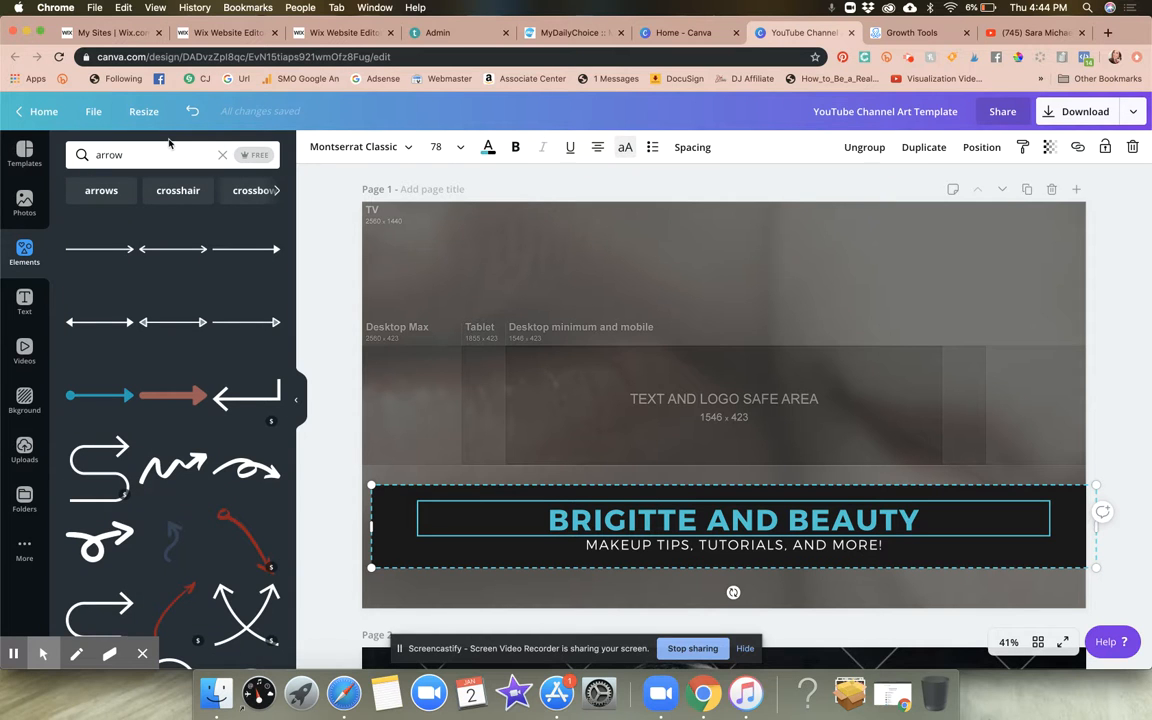
Try a circular photo frame on page 1 and delete it.
{"action": "left_click", "coordinate": [23, 244]}
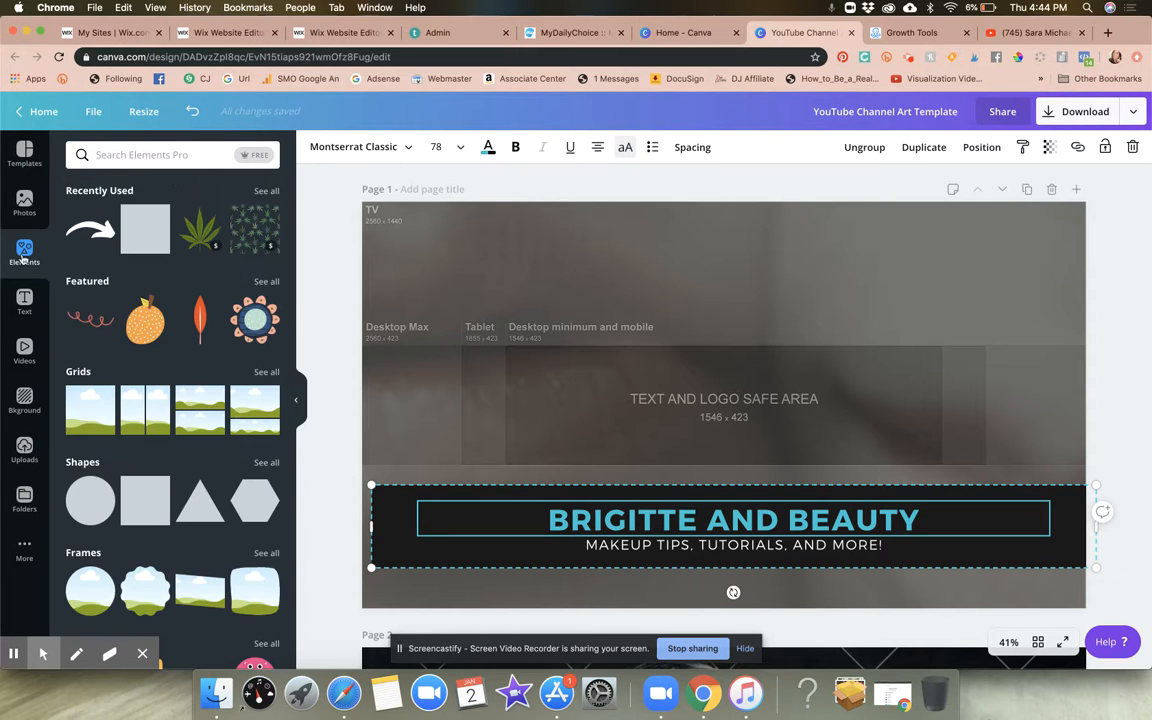
{"action": "left_click", "coordinate": [90, 588]}
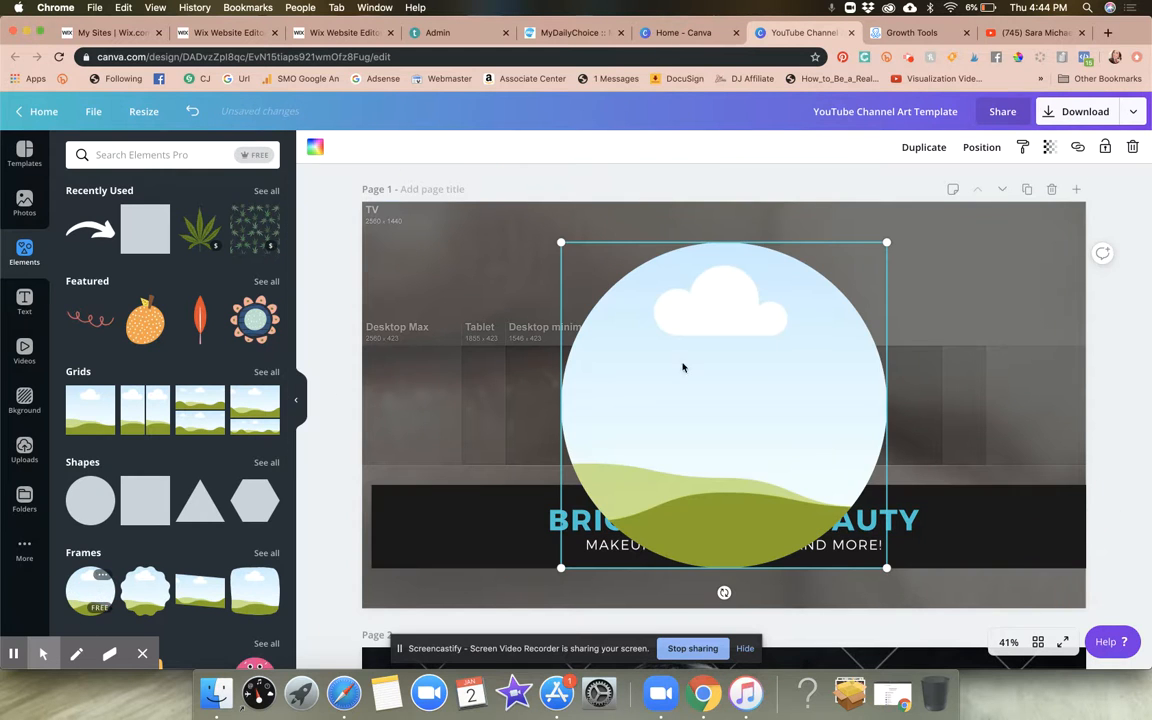
{"action": "left_click", "coordinate": [1132, 147]}
Move the title banner back over the text and logo safe area, spanning page 1's full width.
{"action": "left_click", "coordinate": [1045, 508]}
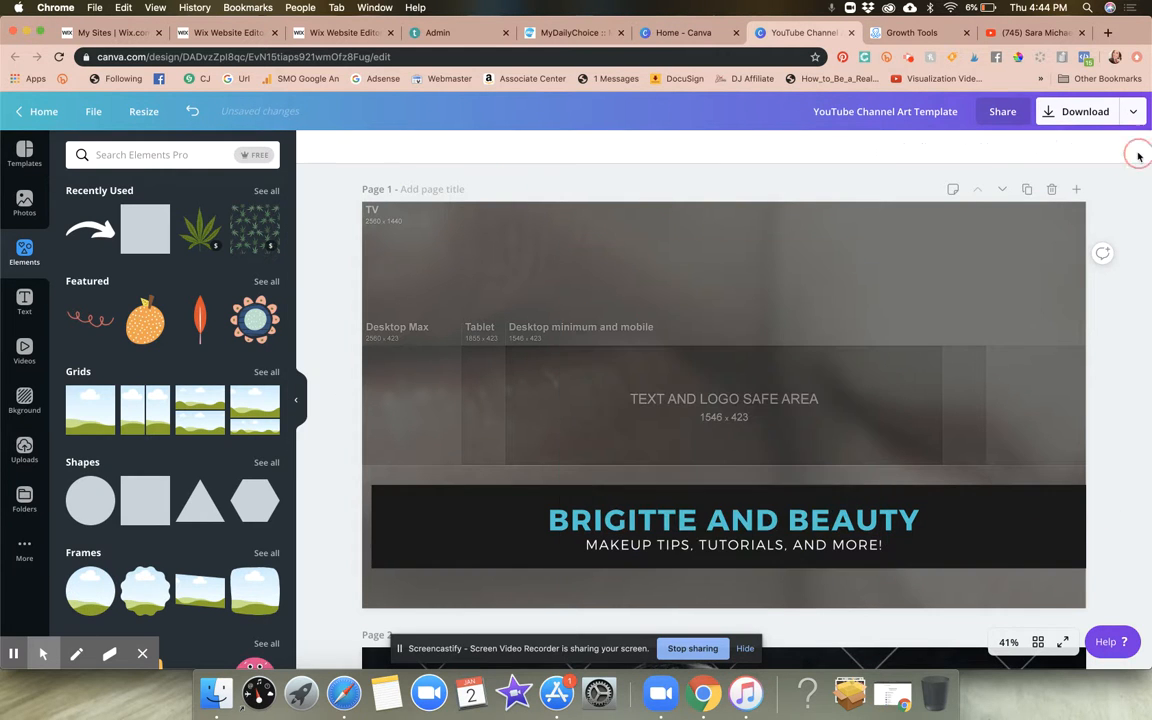
{"action": "left_click_drag", "start_coordinate": [1045, 508], "coordinate": [1035, 388]}
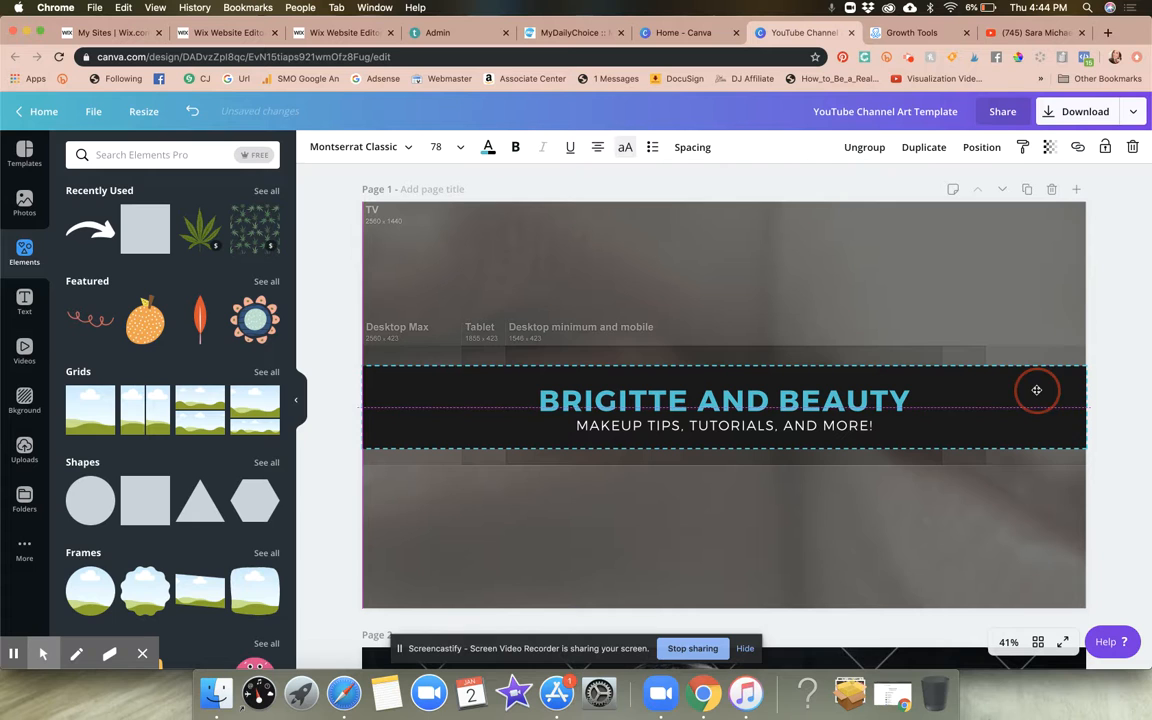
Place the uploaded dropper bottle photo in page 1's upper-left corner, enlarged to full page height and cropped on its right side.
{"action": "left_click", "coordinate": [25, 203]}
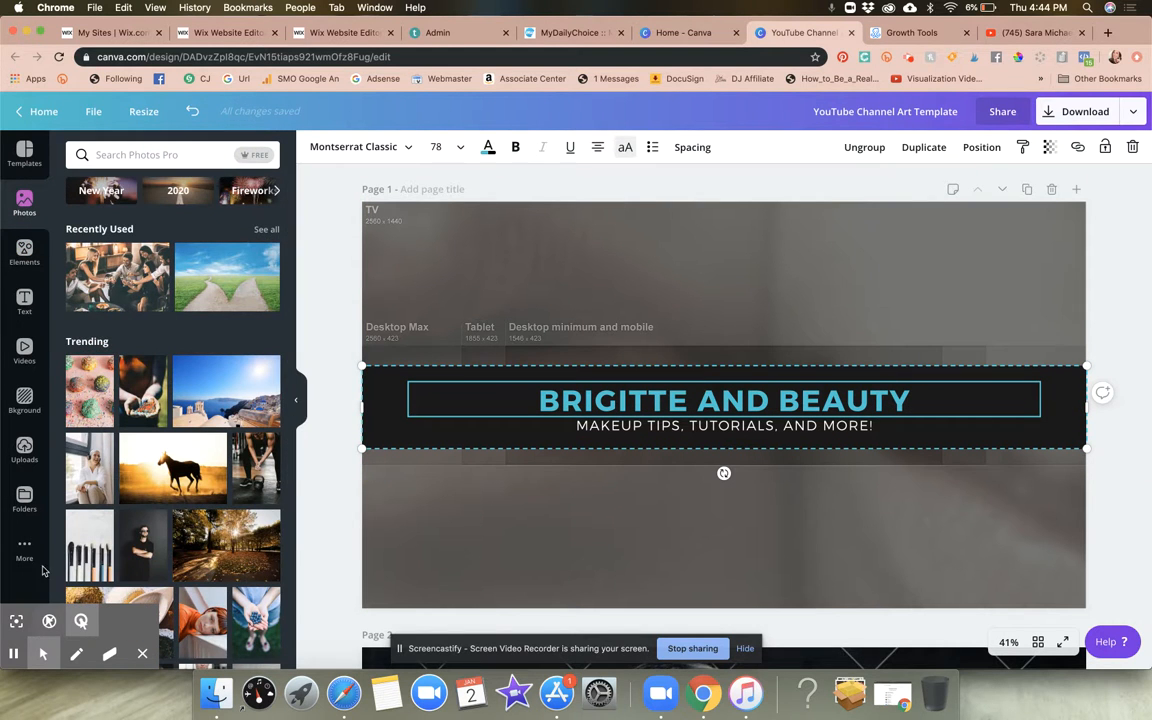
{"action": "left_click", "coordinate": [25, 455]}
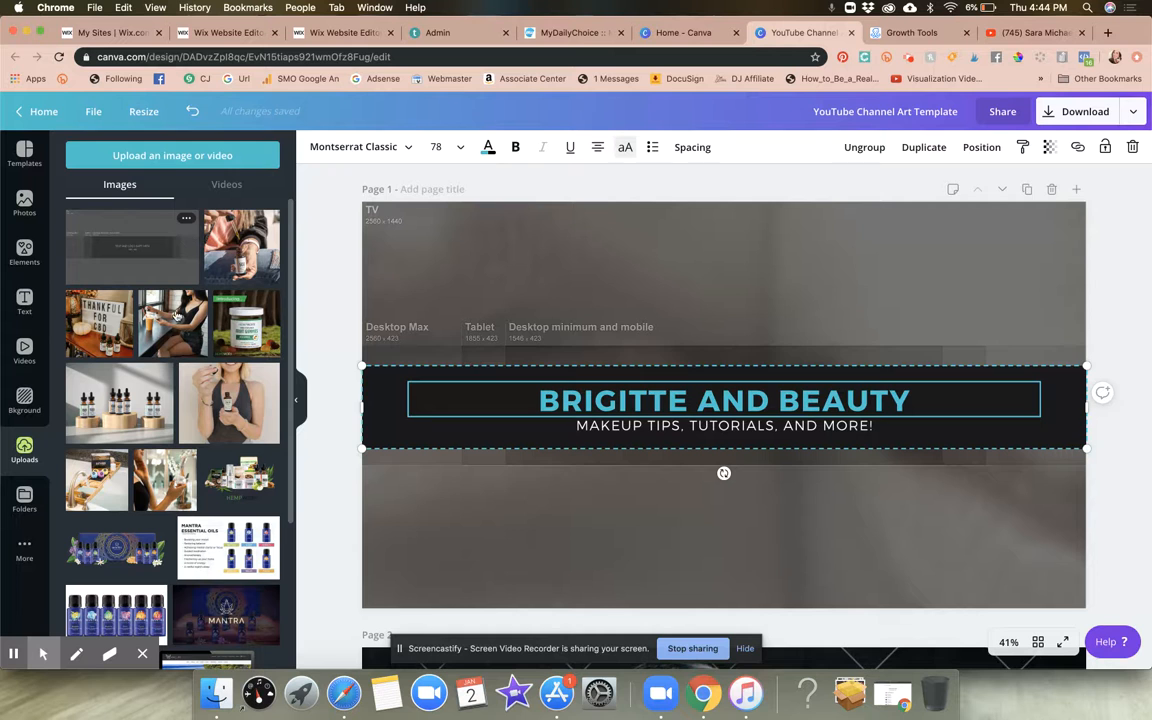
{"action": "left_click", "coordinate": [250, 245]}
{"action": "left_click_drag", "start_coordinate": [662, 315], "coordinate": [464, 275]}
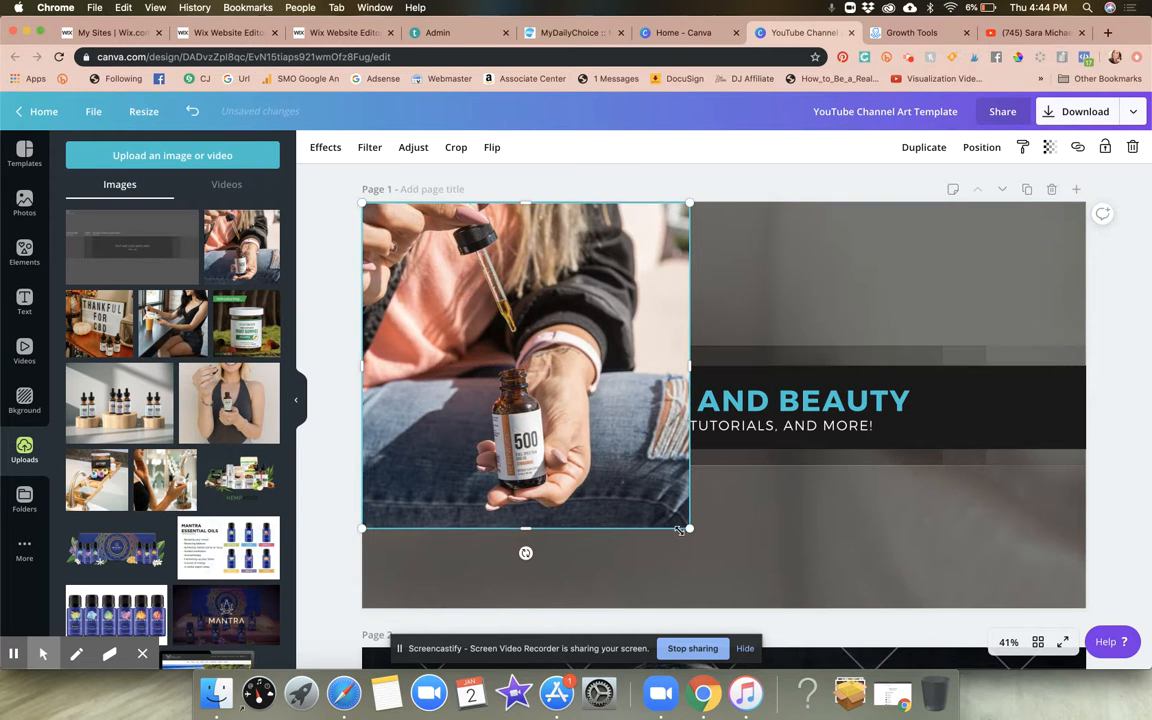
{"action": "left_click_drag", "start_coordinate": [689, 527], "coordinate": [766, 610]}
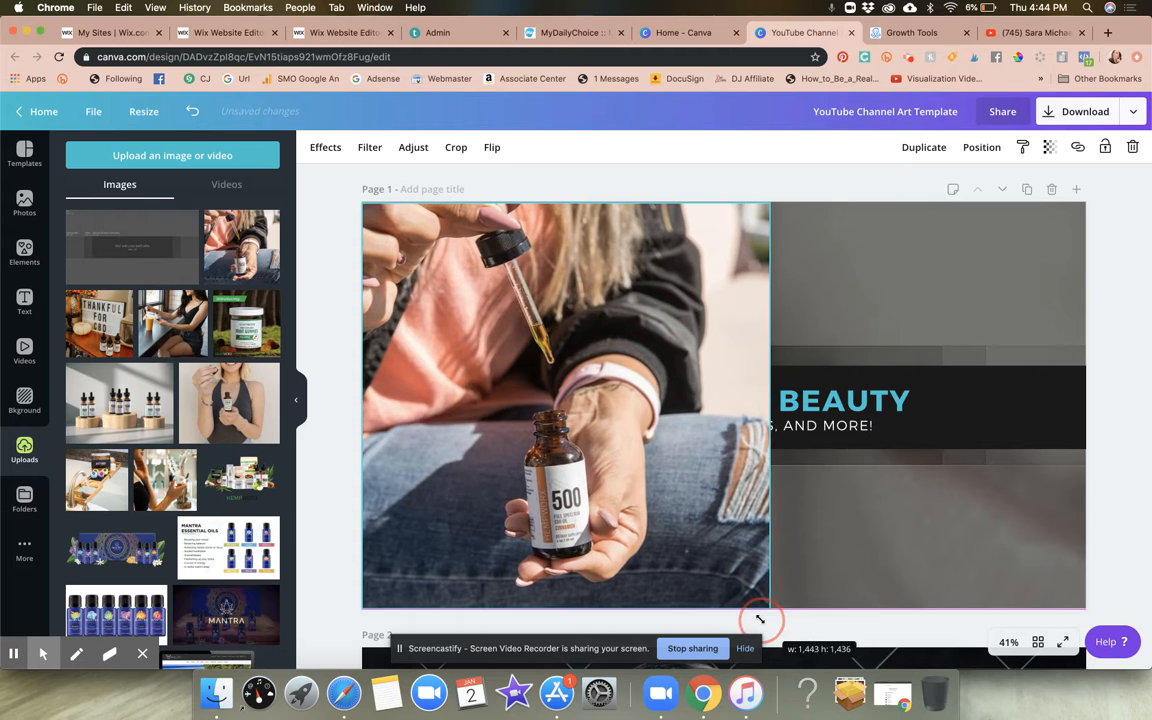
{"action": "left_click_drag", "start_coordinate": [768, 400], "coordinate": [698, 400]}
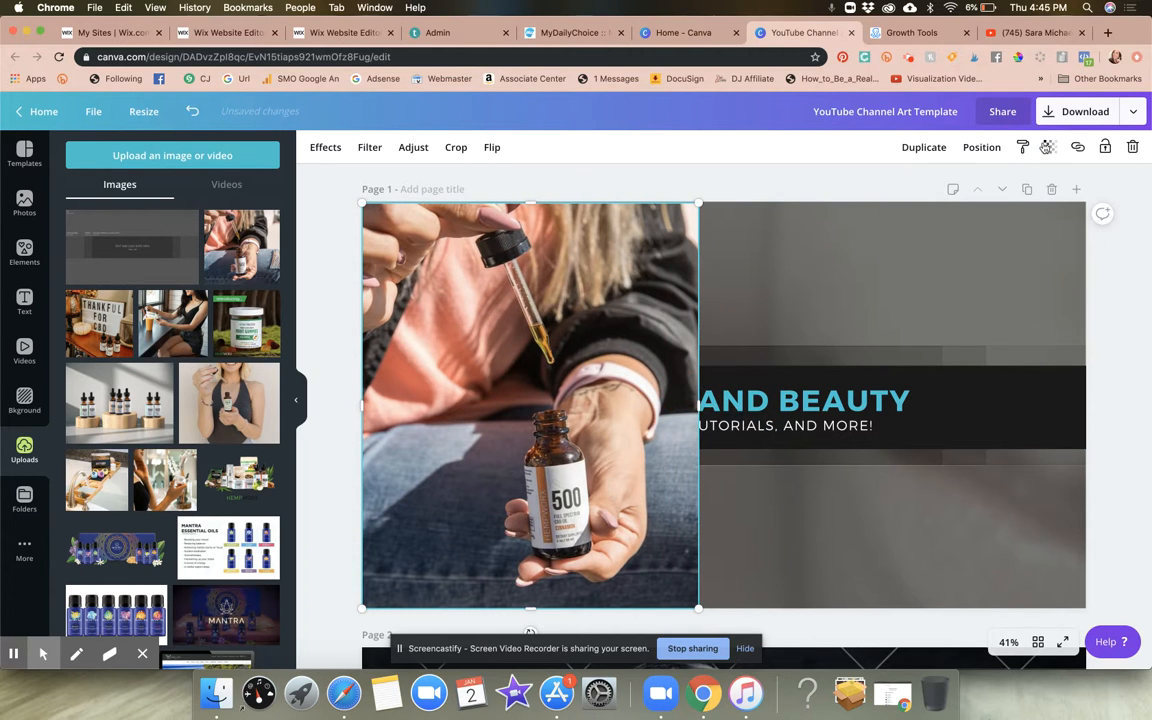
Send the dropper bottle photo backward behind the title banner, then try its transparency setting and leave it fully opaque.
{"action": "left_click", "coordinate": [975, 147]}
{"action": "left_click", "coordinate": [956, 193]}
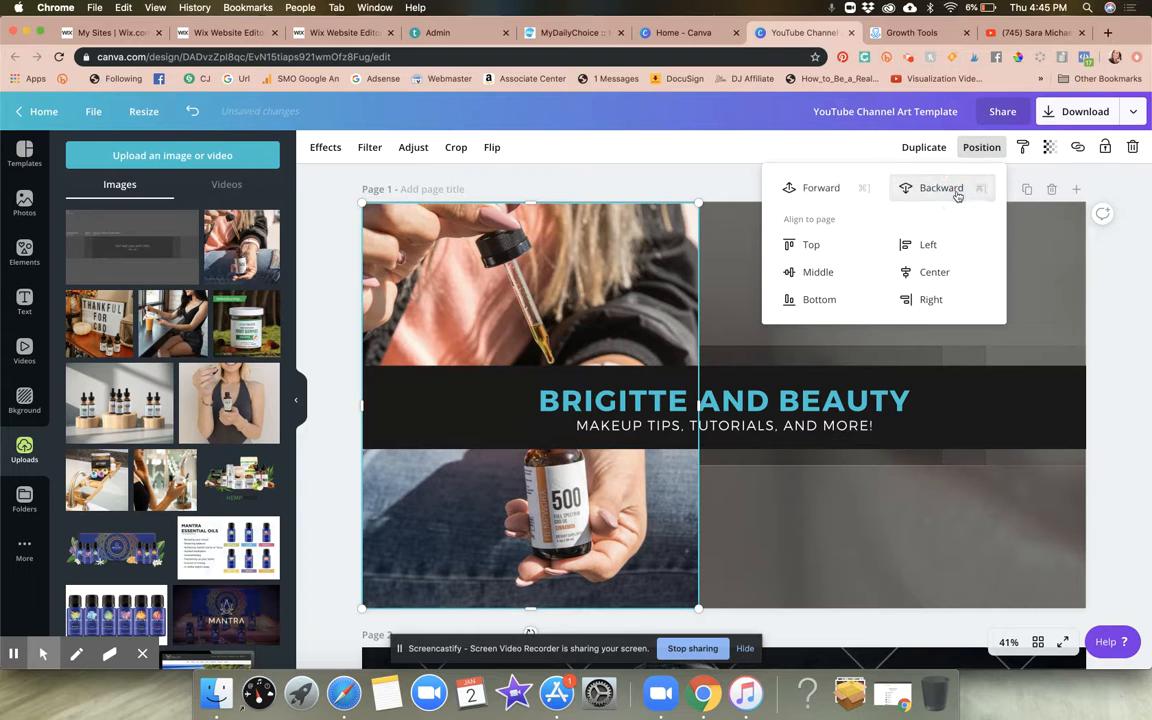
{"action": "left_click", "coordinate": [1049, 147]}
{"action": "left_click_drag", "start_coordinate": [1018, 183], "coordinate": [1144, 177]}
{"action": "left_click", "coordinate": [1144, 177]}
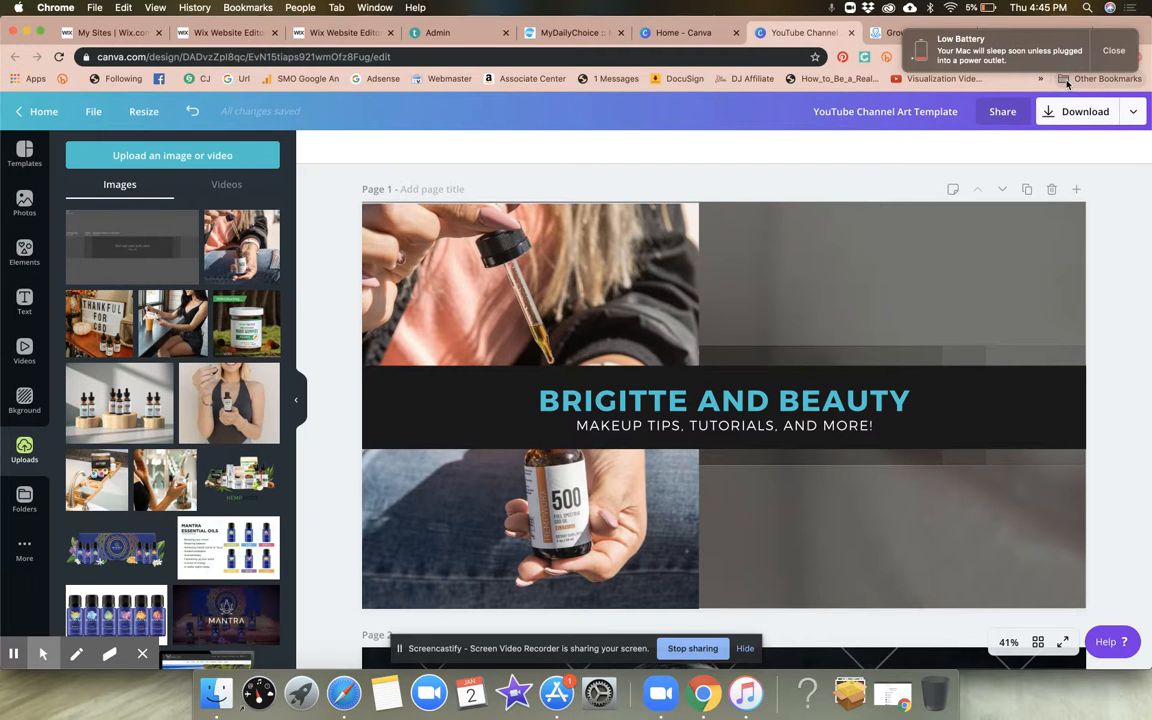
{"action": "left_click", "coordinate": [1113, 50]}
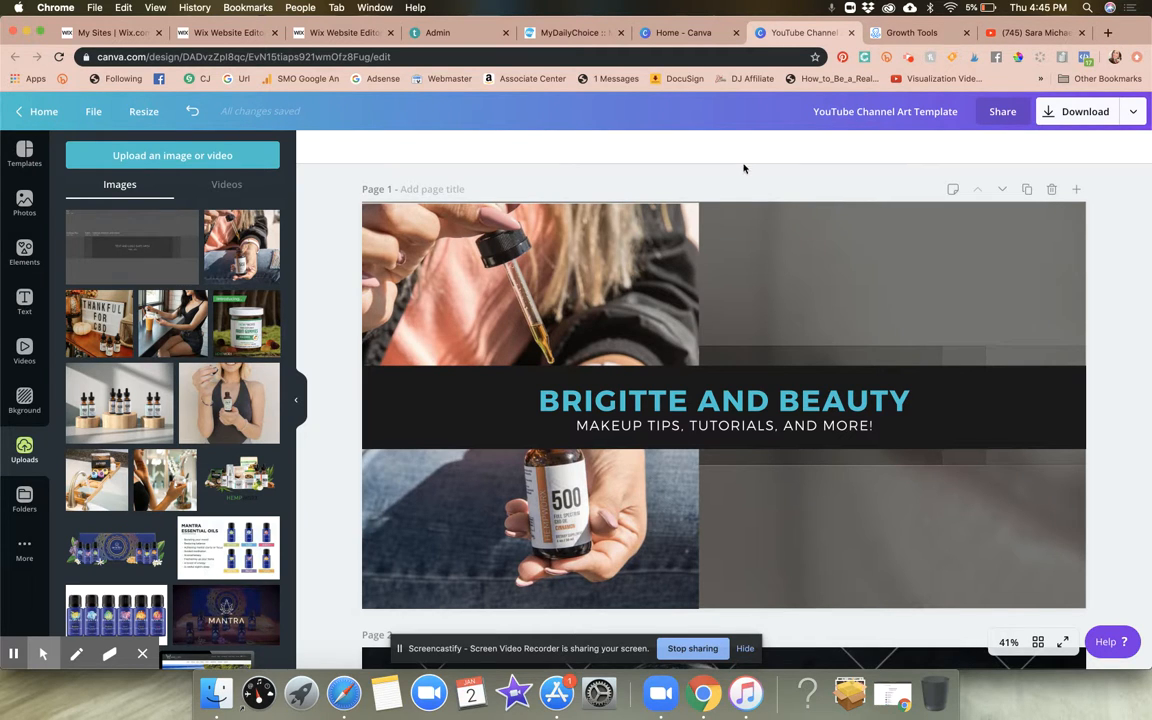
{"action": "scroll", "coordinate": [744, 168], "scroll_direction": "down", "scroll_amount": 2}
{"action": "scroll", "coordinate": [744, 168], "scroll_direction": "up", "scroll_amount": 2}
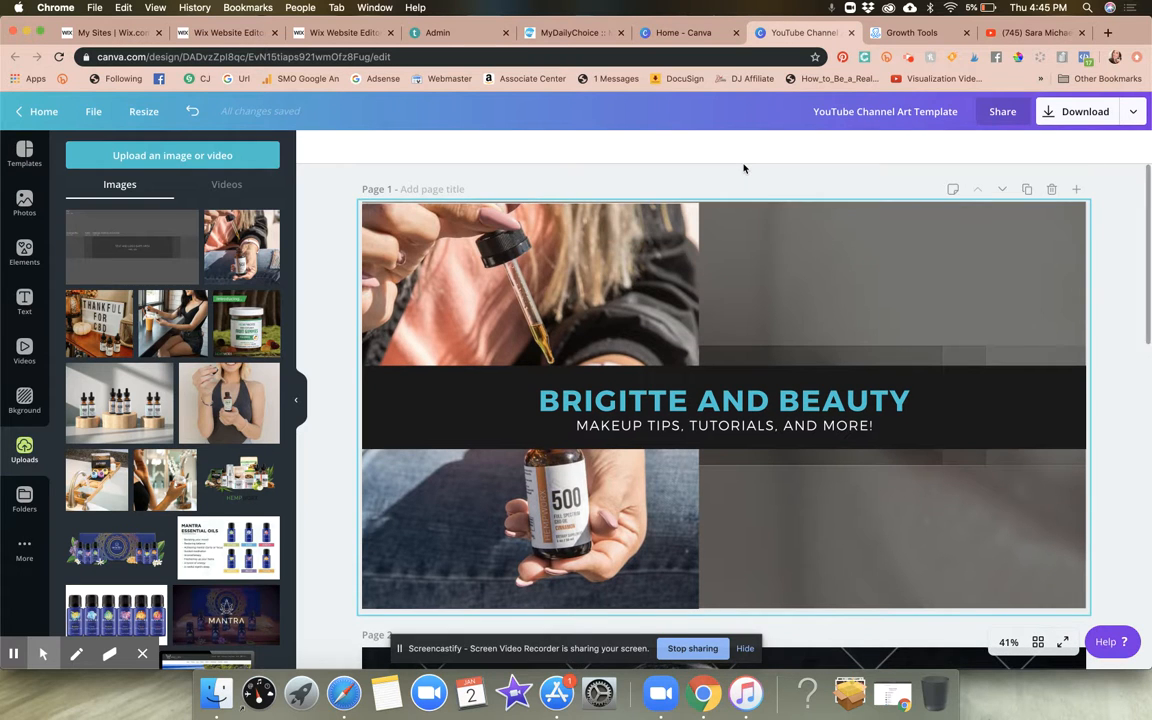